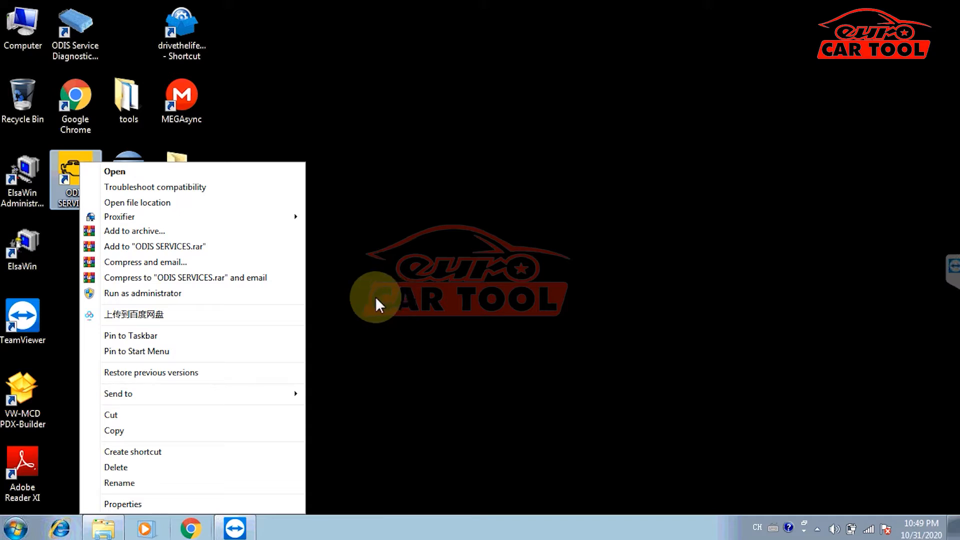
Start ODIS SERVICES with administrator rights, acknowledge the update error and cancel the updater's configuration data input.
{"action": "left_click", "coordinate": [199, 296]}
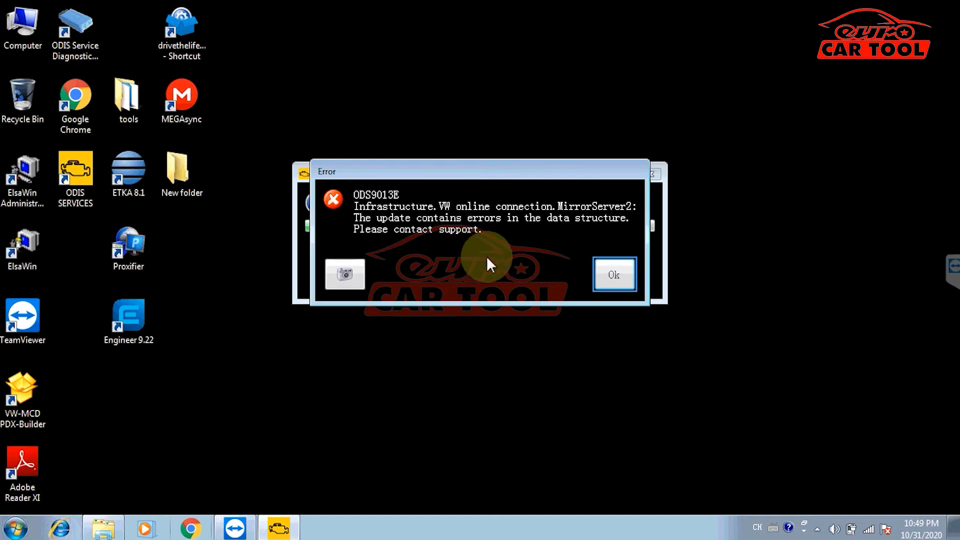
{"action": "left_click", "coordinate": [607, 281]}
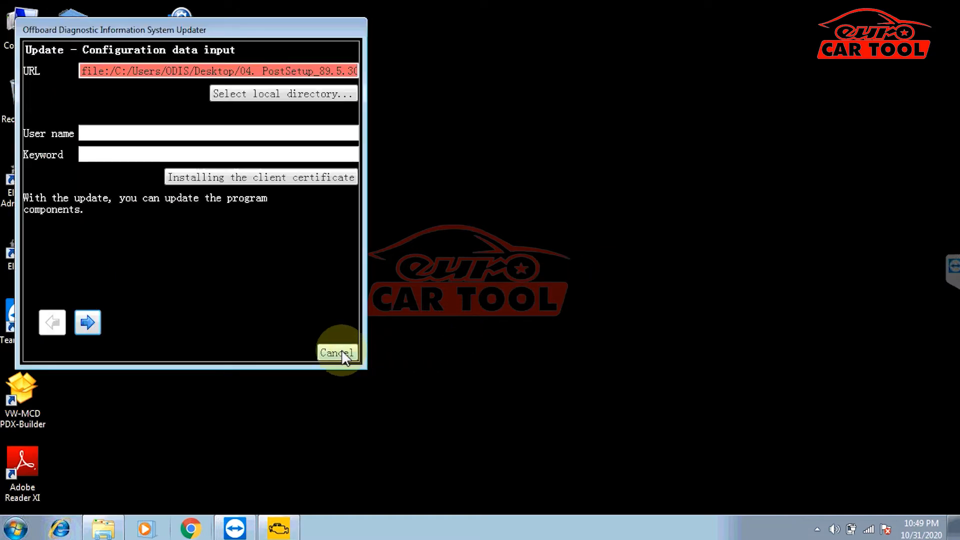
{"action": "left_click", "coordinate": [342, 354]}
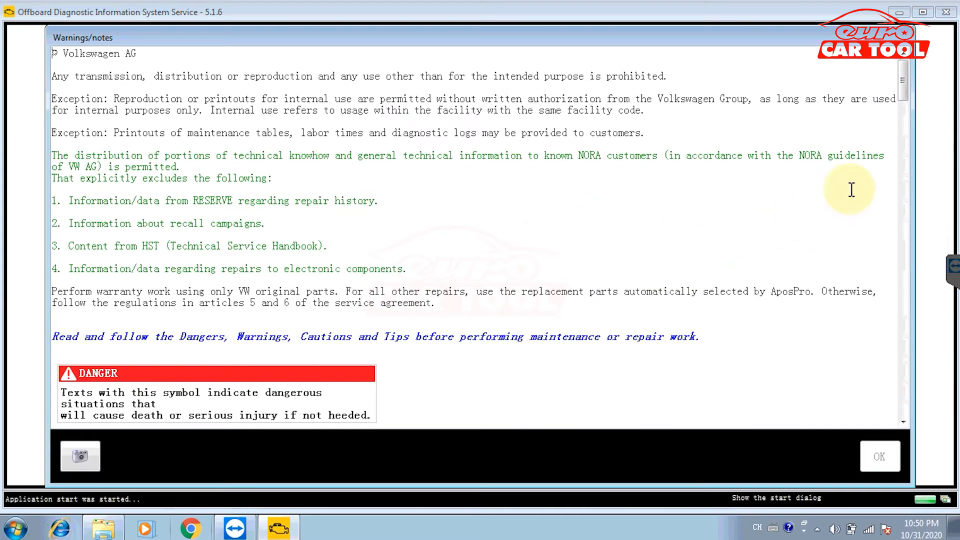
Read through and accept the warnings and notes, and cancel the DMS BB logon without credentials.
{"action": "left_click_drag", "start_coordinate": [910, 90], "coordinate": [897, 425]}
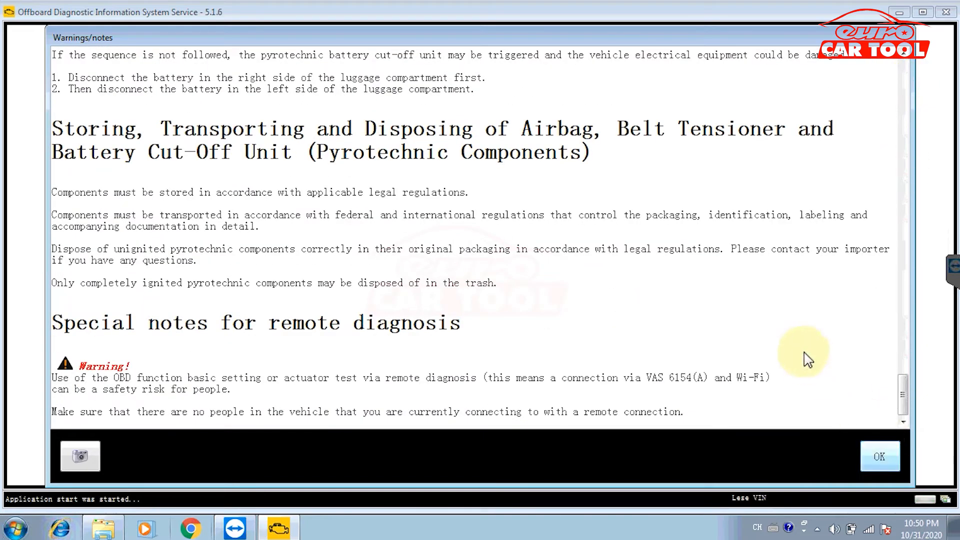
{"action": "left_click", "coordinate": [879, 457]}
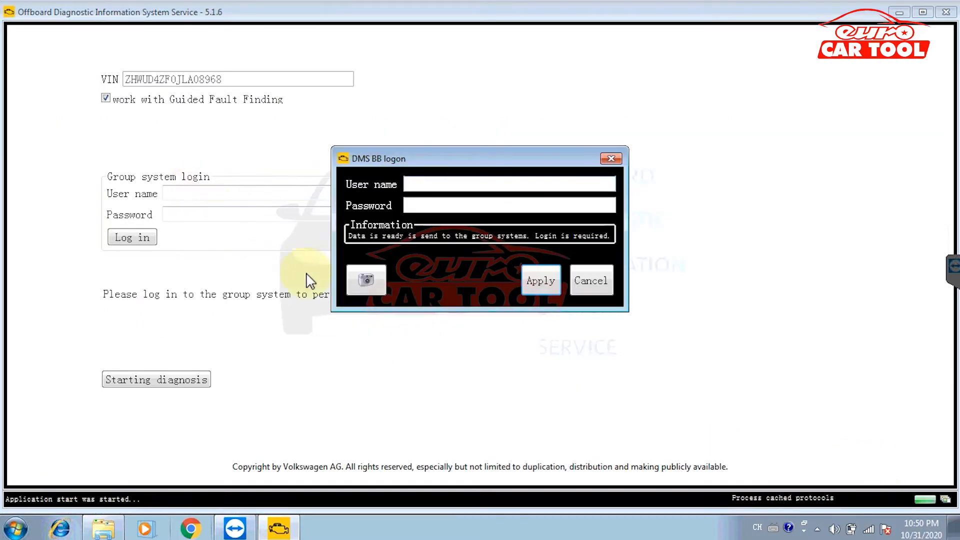
{"action": "left_click", "coordinate": [605, 178]}
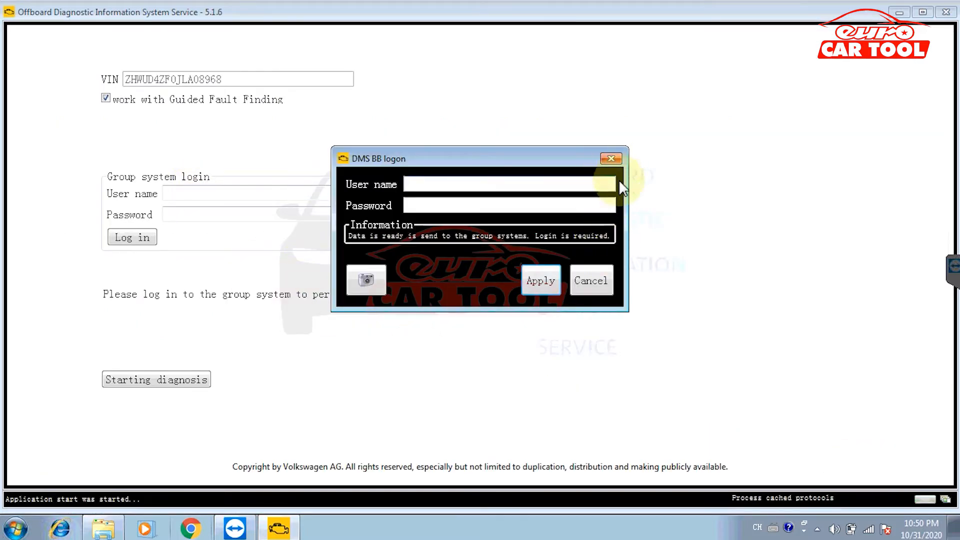
{"action": "left_click", "coordinate": [592, 280]}
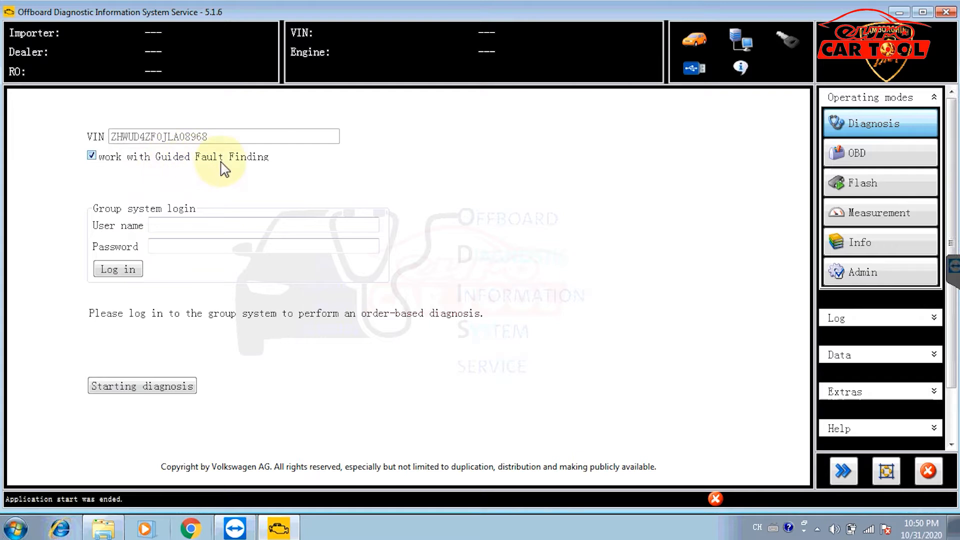
Start diagnosis with version Coupé and engine 5.2l V10 FSI / 449 kW - Huracán AWD, proceeding without a repair order.
{"action": "left_click", "coordinate": [146, 390]}
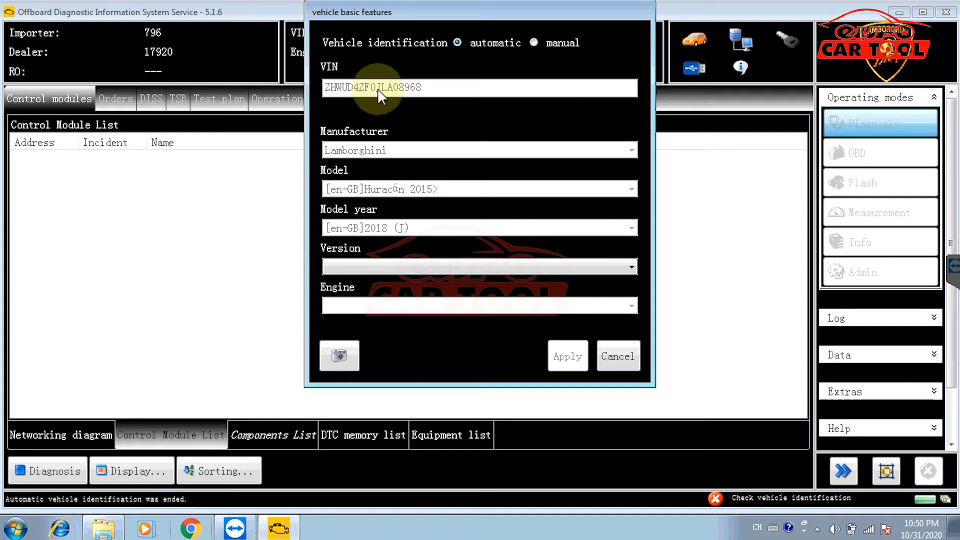
{"action": "left_click", "coordinate": [427, 268]}
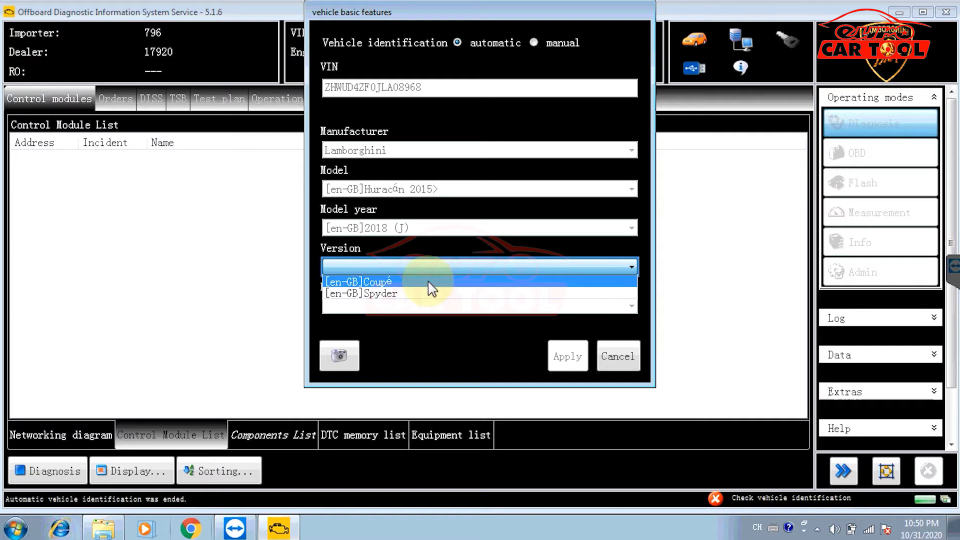
{"action": "left_click", "coordinate": [429, 283]}
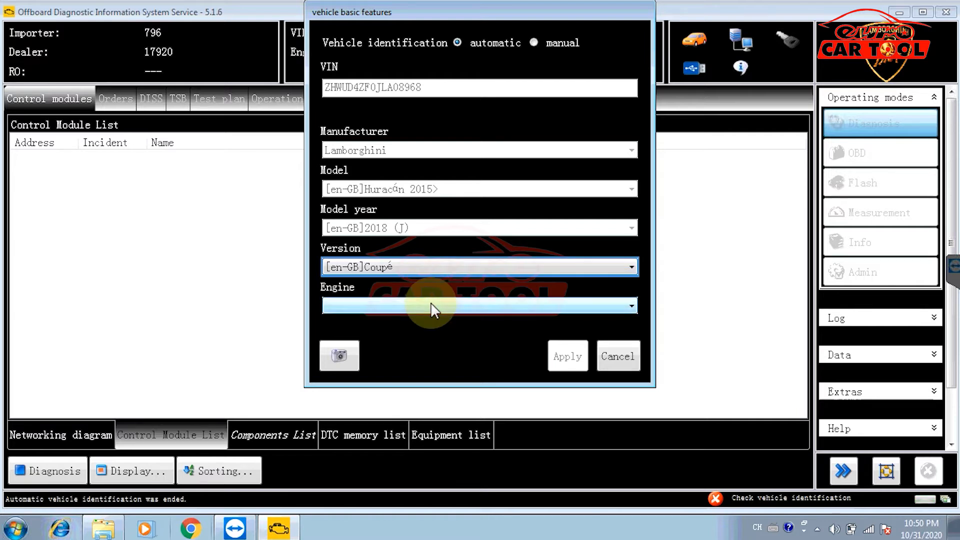
{"action": "left_click", "coordinate": [433, 307]}
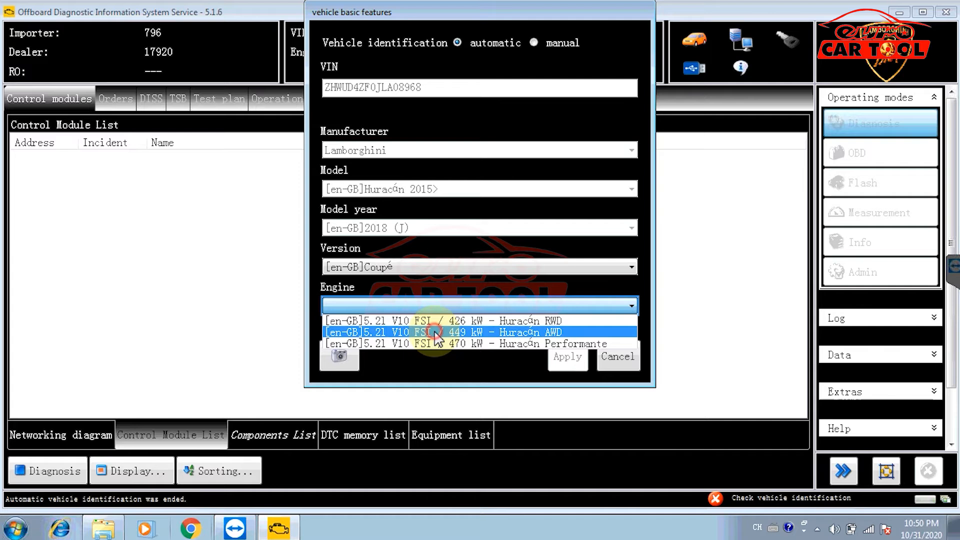
{"action": "left_click", "coordinate": [434, 332]}
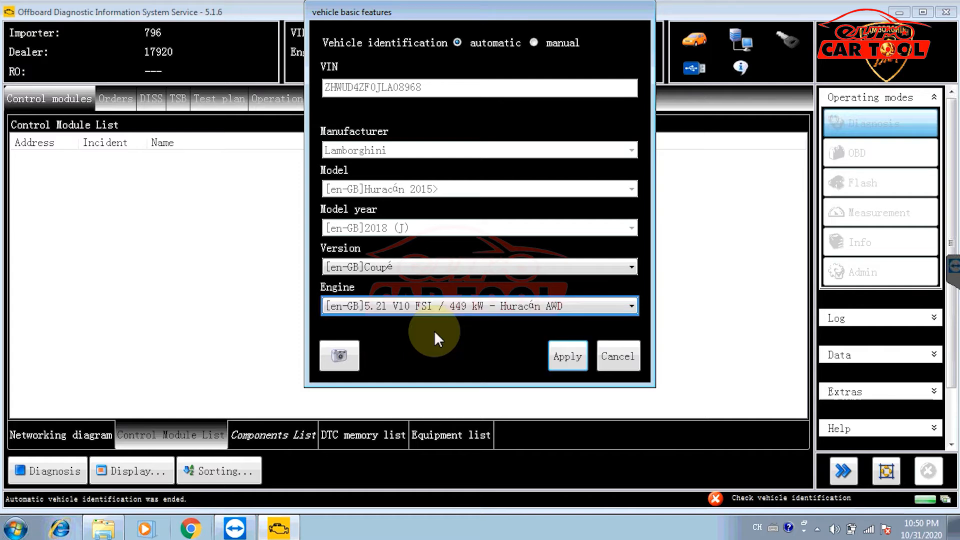
{"action": "left_click", "coordinate": [568, 357]}
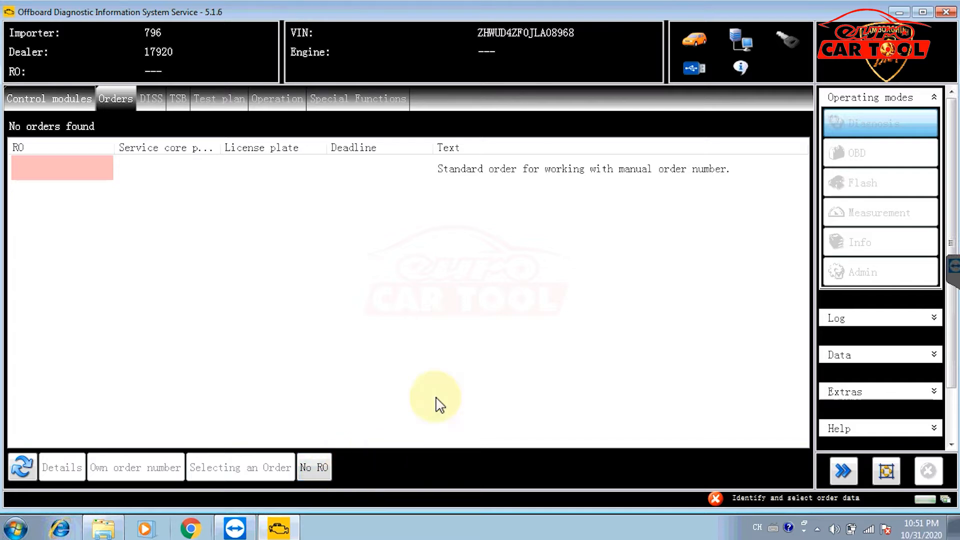
{"action": "left_click", "coordinate": [326, 469]}
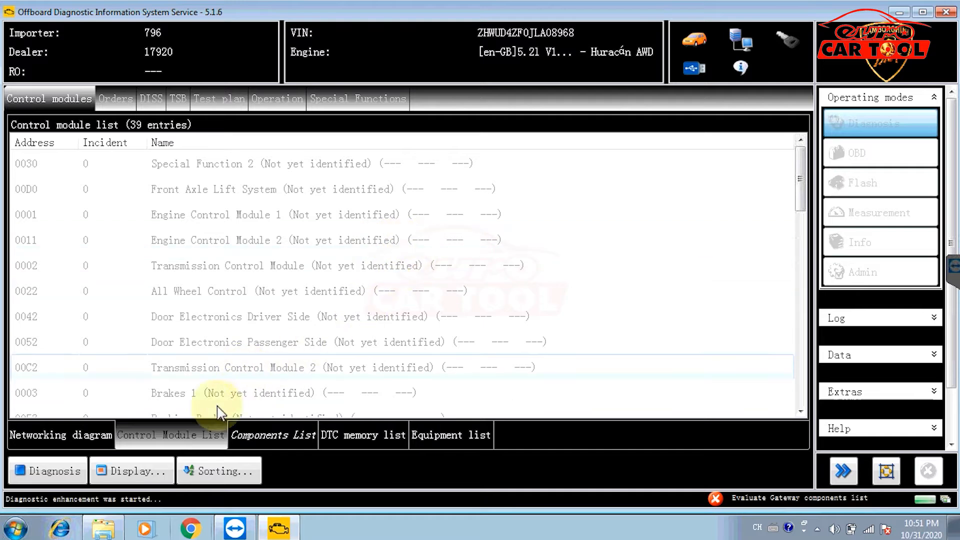
Examine the networking diagram and the control module list while the vehicle's modules are being read.
{"action": "left_click", "coordinate": [53, 436]}
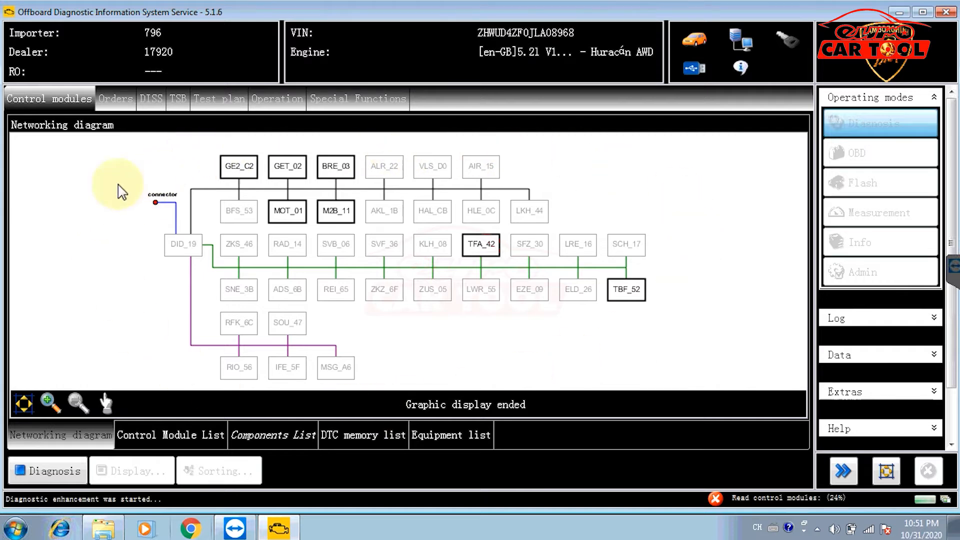
{"action": "left_click", "coordinate": [168, 436]}
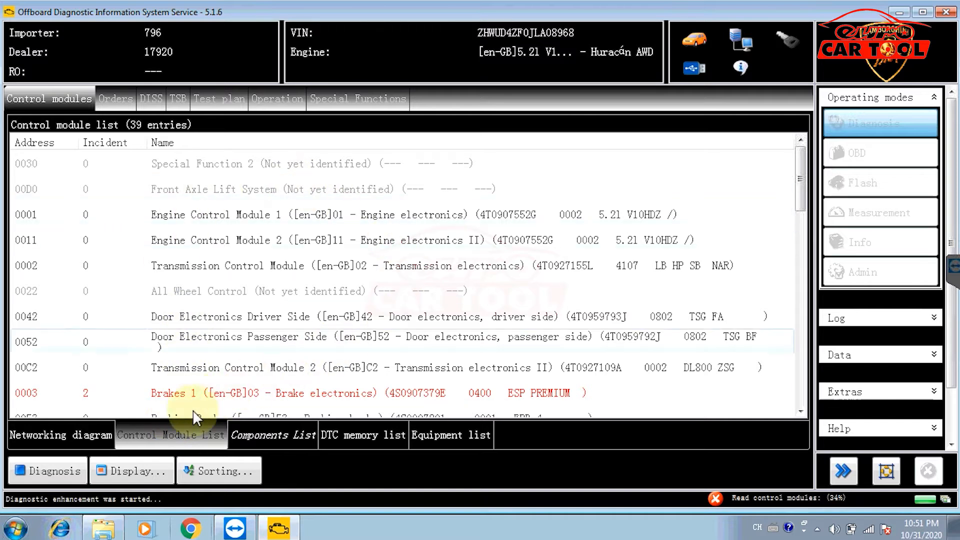
{"action": "left_click", "coordinate": [82, 436]}
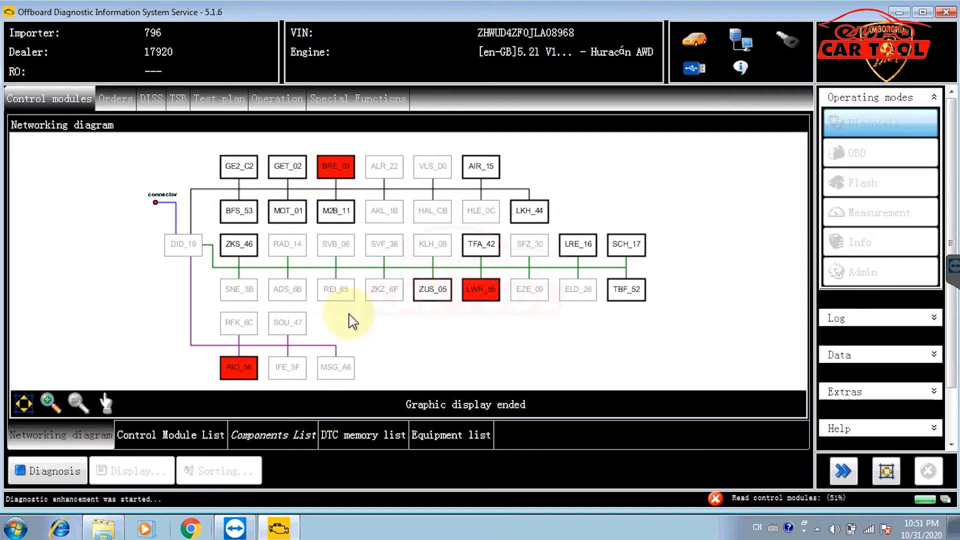
{"action": "left_click", "coordinate": [190, 436]}
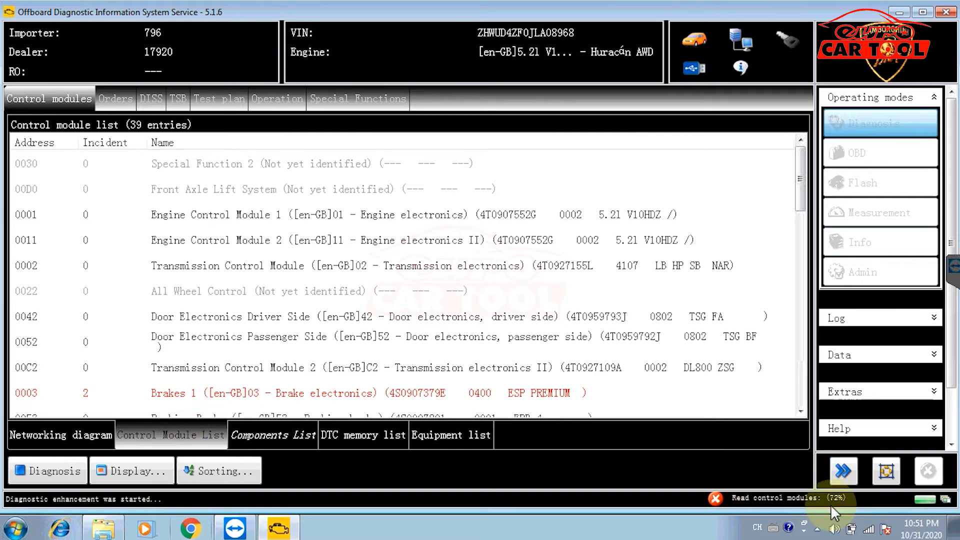
{"action": "left_click", "coordinate": [58, 436]}
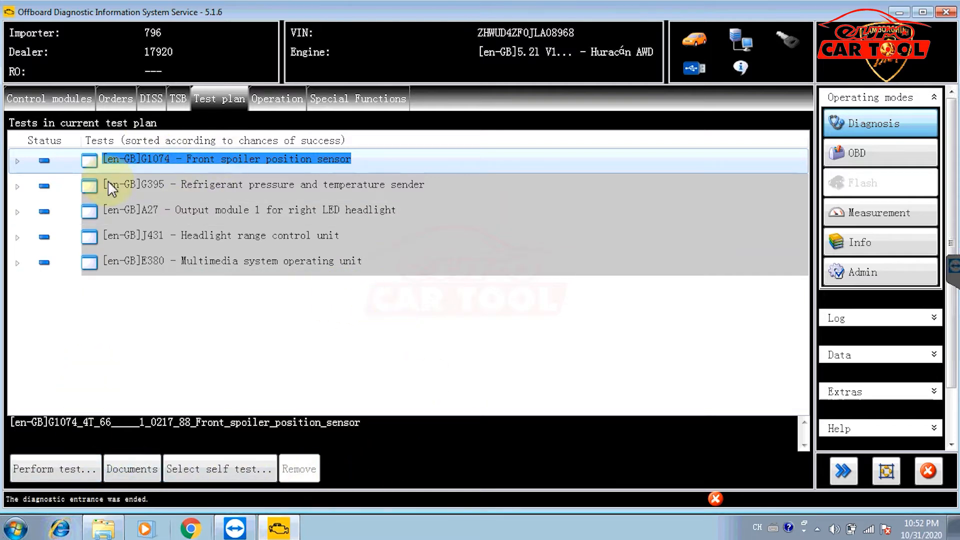
Review the control modules' DTC memory, expanding the fault entries of Brakes 1 and Headlight Regulation.
{"action": "left_click", "coordinate": [62, 102]}
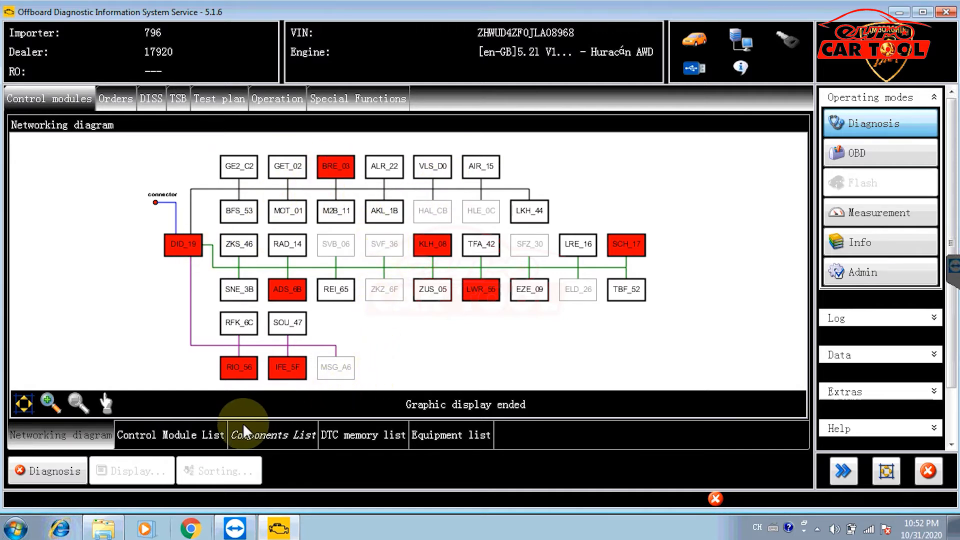
{"action": "left_click", "coordinate": [353, 435]}
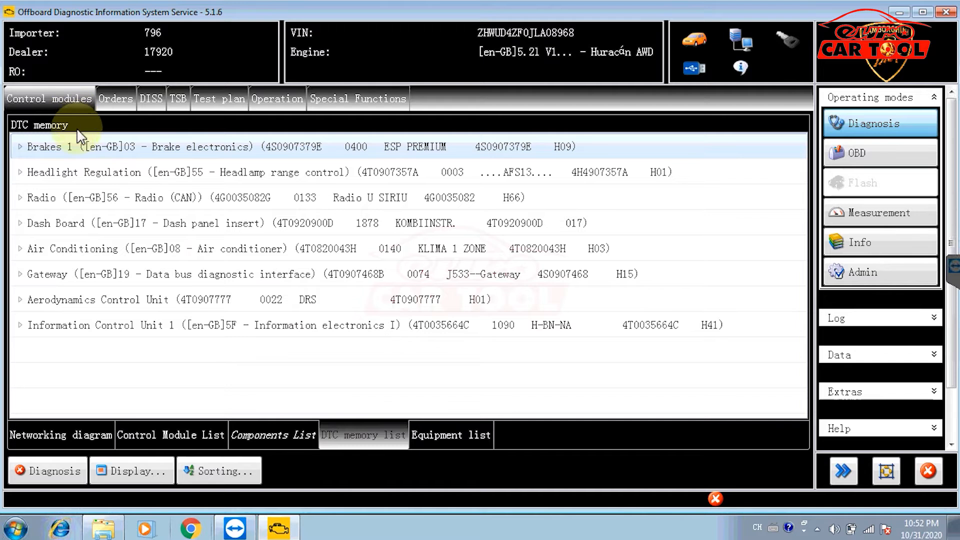
{"action": "left_click", "coordinate": [19, 147]}
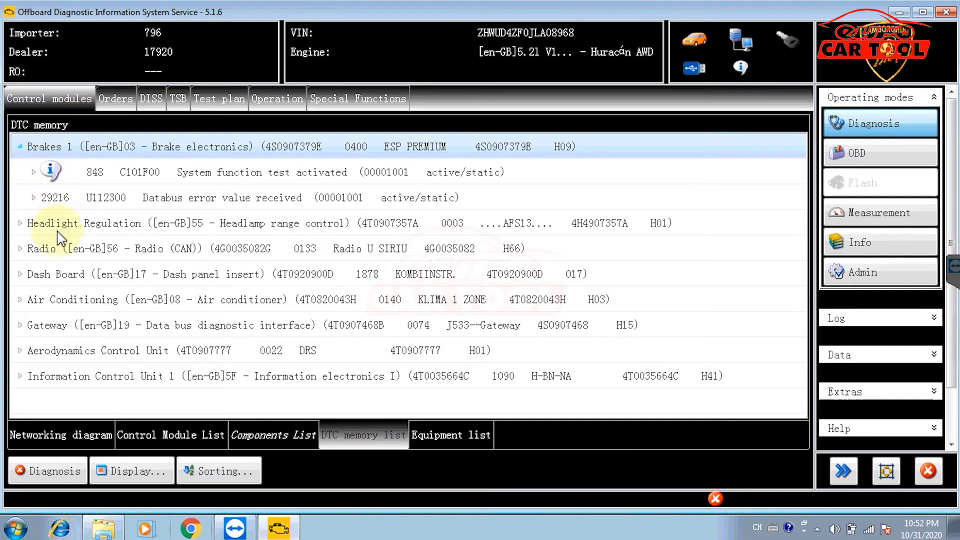
{"action": "left_click", "coordinate": [19, 223]}
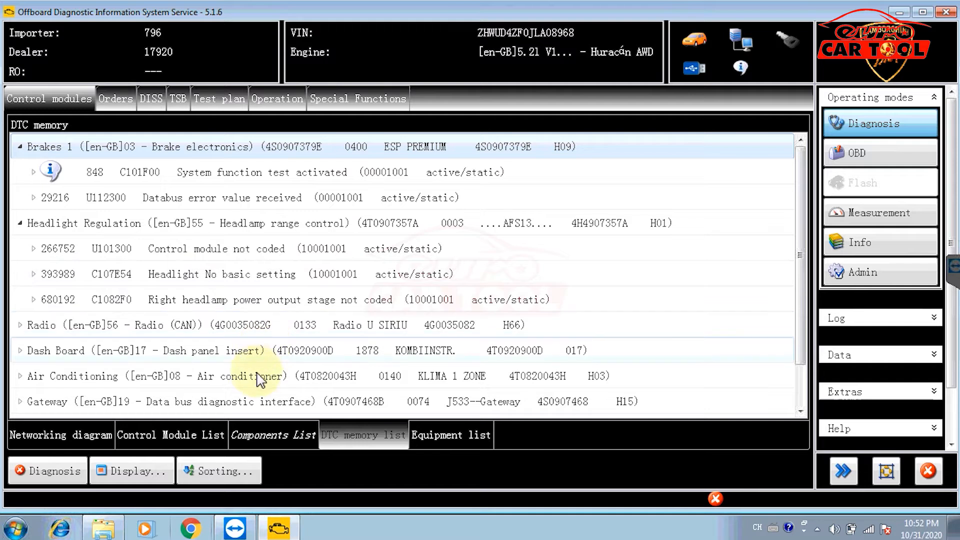
Perform the J431 - Headlight range control unit test from the test plan and continue through all its pages to the end.
{"action": "left_click", "coordinate": [225, 103]}
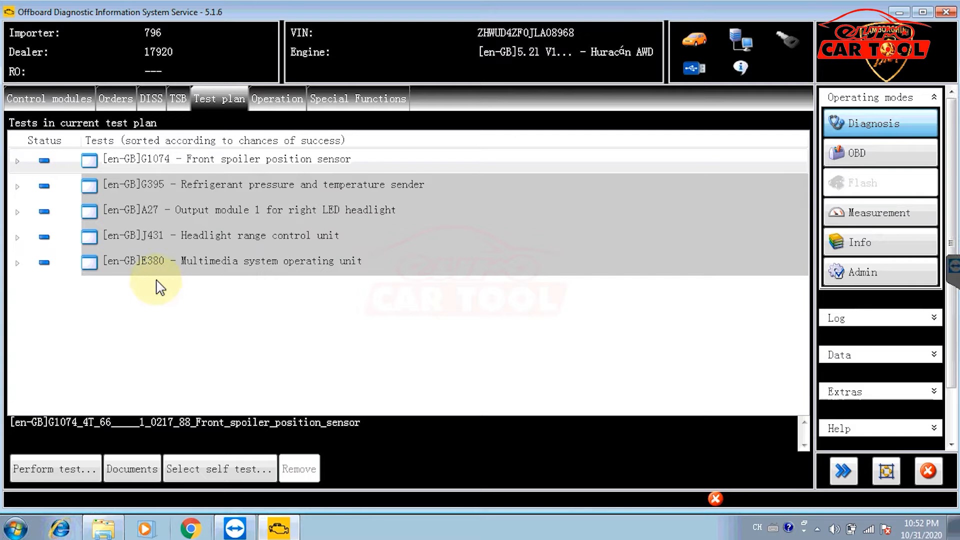
{"action": "left_click", "coordinate": [18, 243]}
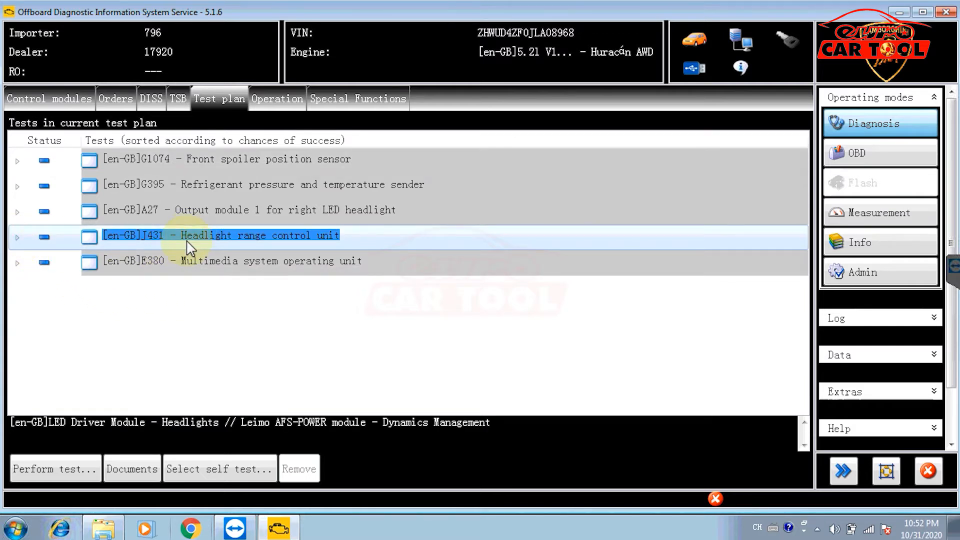
{"action": "left_click", "coordinate": [58, 472]}
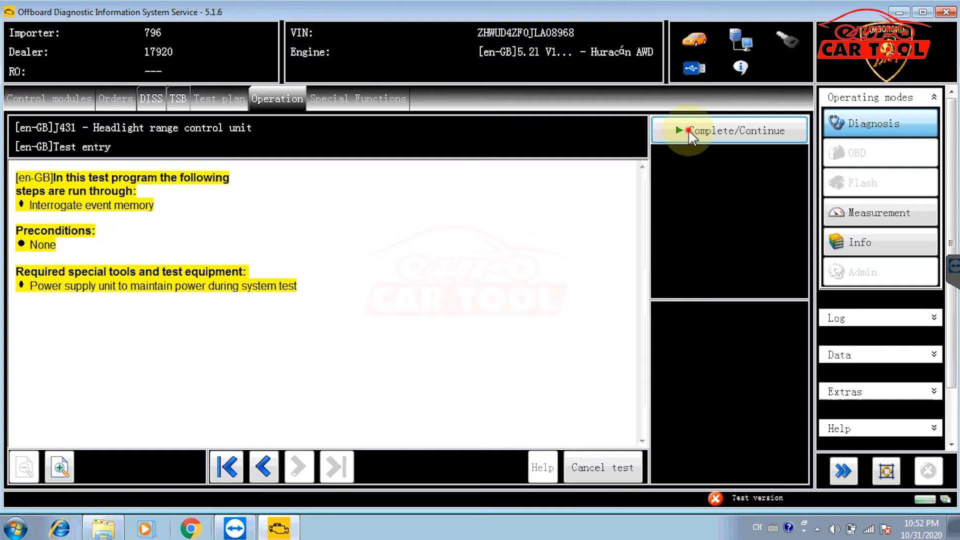
{"action": "left_click", "coordinate": [674, 131]}
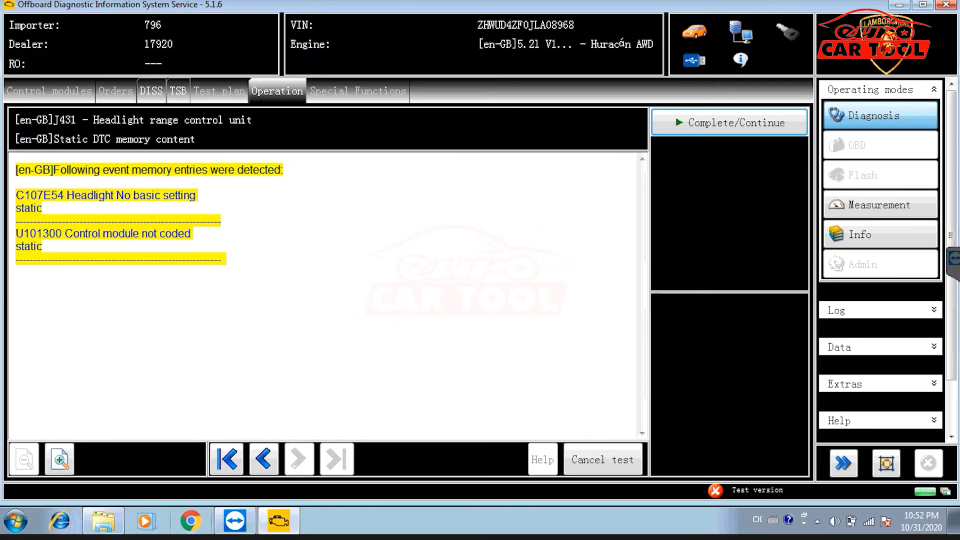
{"action": "key", "text": "alt+Tab"}
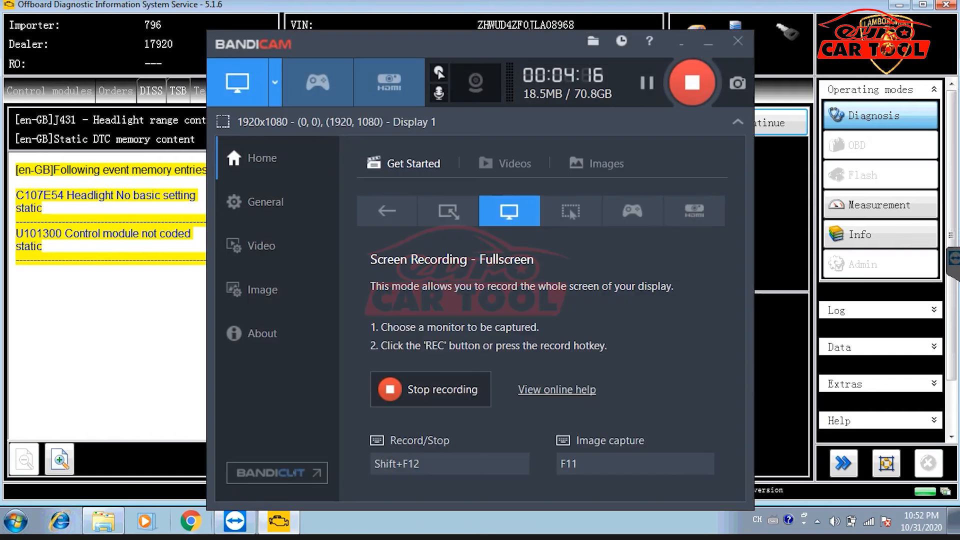
{"action": "left_click", "coordinate": [708, 44]}
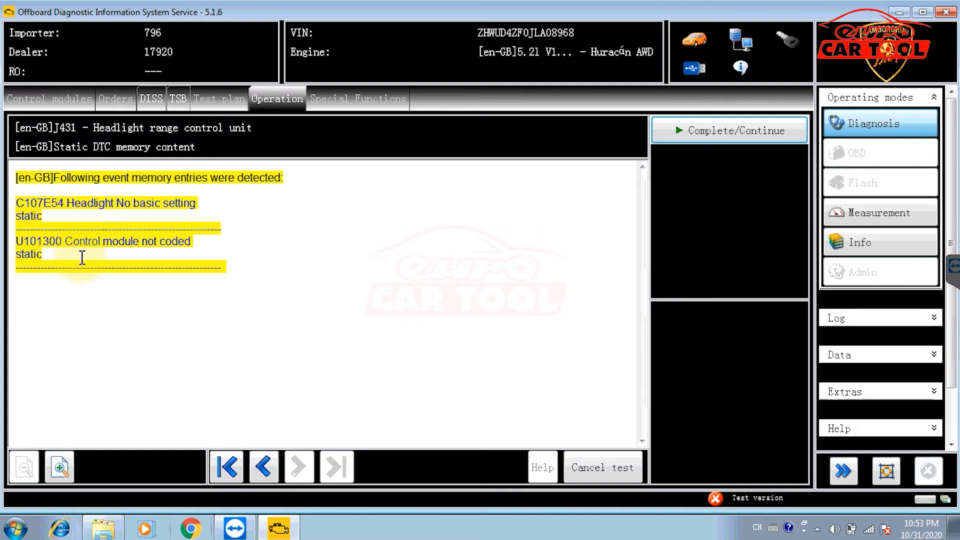
{"action": "left_click", "coordinate": [721, 131]}
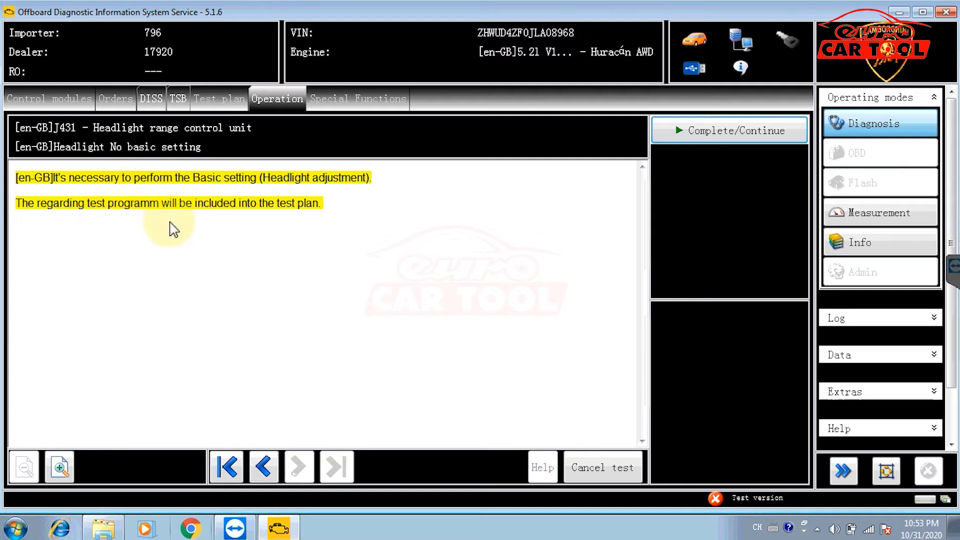
{"action": "left_click", "coordinate": [725, 133]}
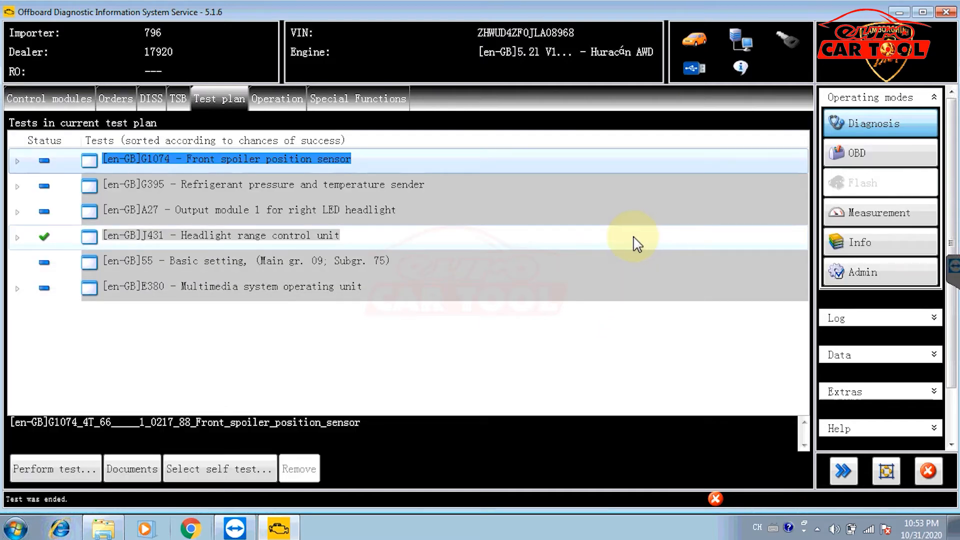
Open the test plan documents for 55 - Basic setting (Main gr. 09; Subgr. 75) and expand the function description.
{"action": "left_click", "coordinate": [45, 265]}
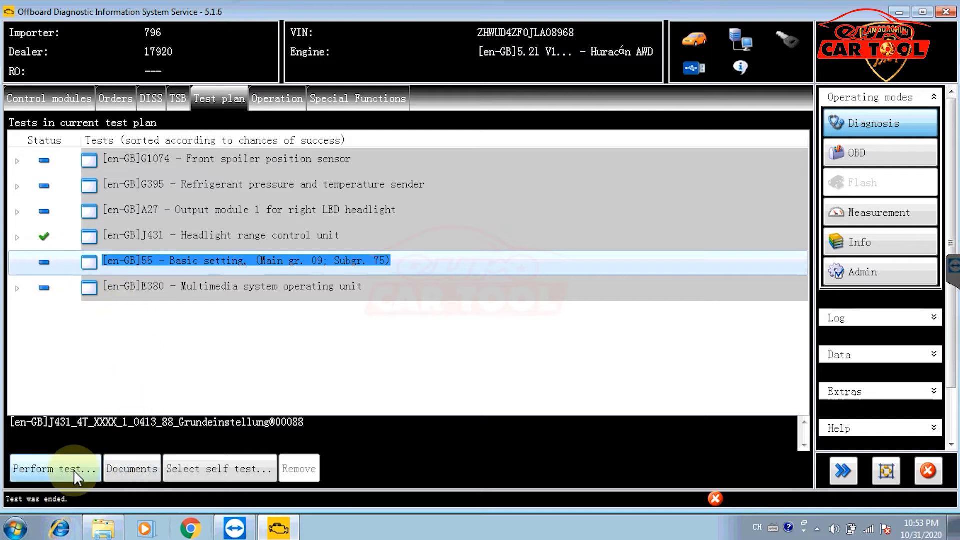
{"action": "left_click", "coordinate": [136, 470]}
{"action": "left_click", "coordinate": [136, 471]}
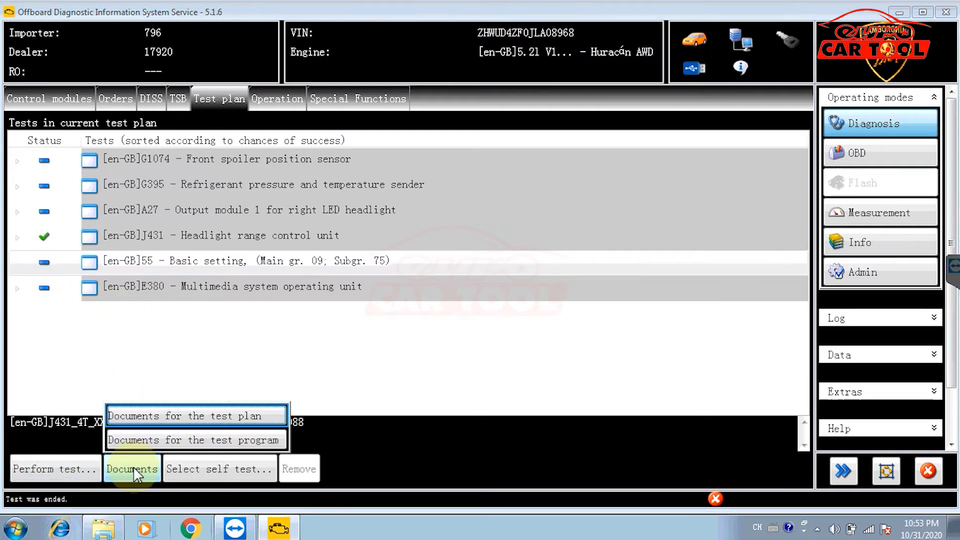
{"action": "left_click", "coordinate": [182, 418]}
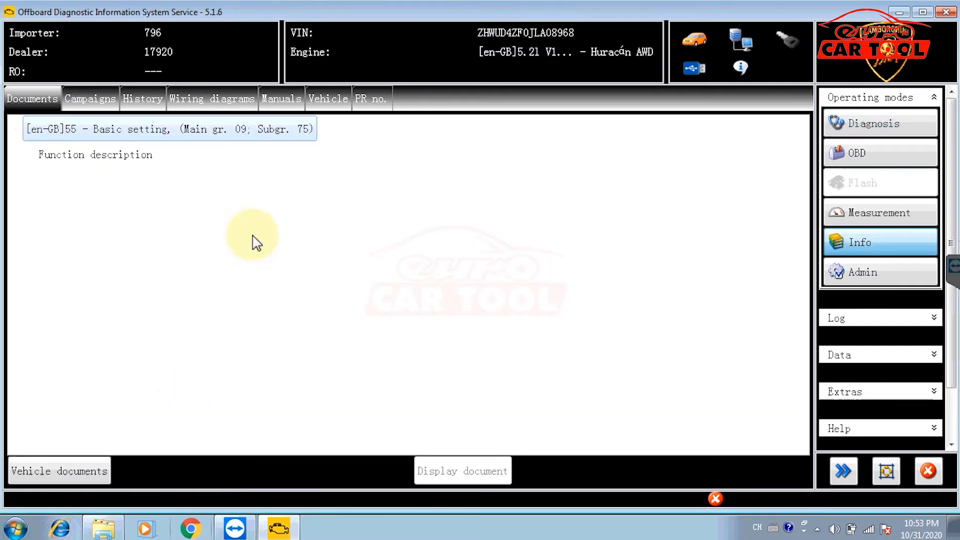
{"action": "left_click", "coordinate": [33, 156]}
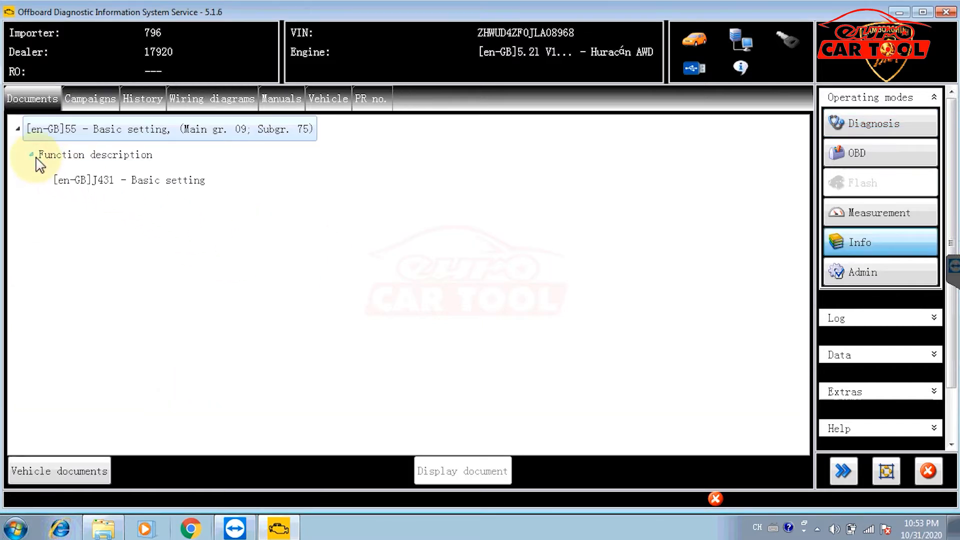
Read the J431 - Basic setting document through its conditions and three headlight adjustment stages, then return to the document list.
{"action": "left_click", "coordinate": [62, 189]}
{"action": "double_click", "coordinate": [62, 189]}
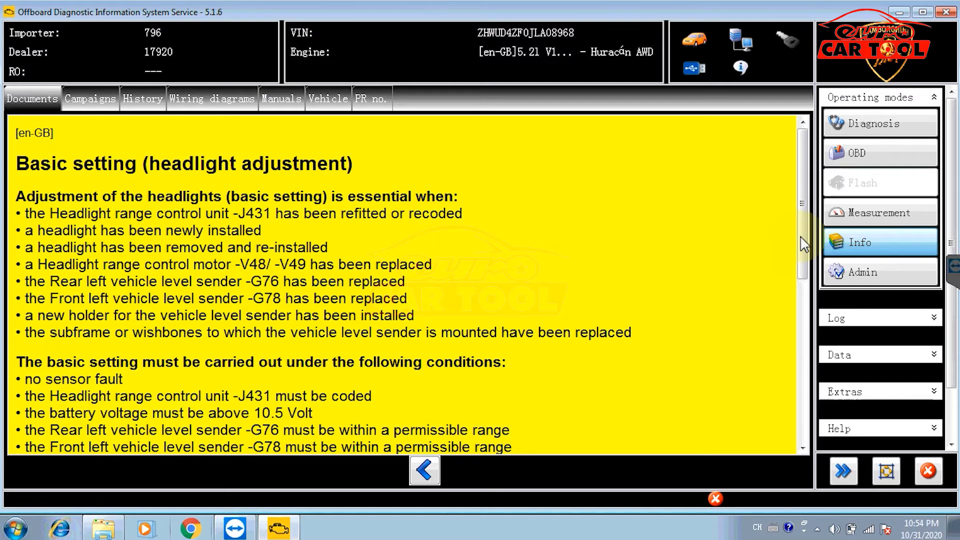
{"action": "left_click_drag", "start_coordinate": [798, 274], "coordinate": [799, 353]}
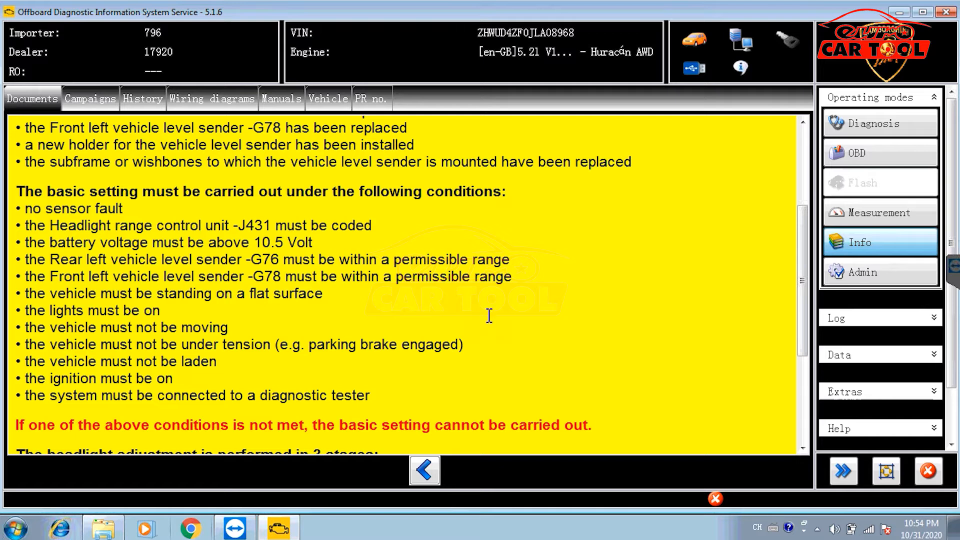
{"action": "scroll", "coordinate": [500, 283], "scroll_direction": "down", "scroll_amount": 2}
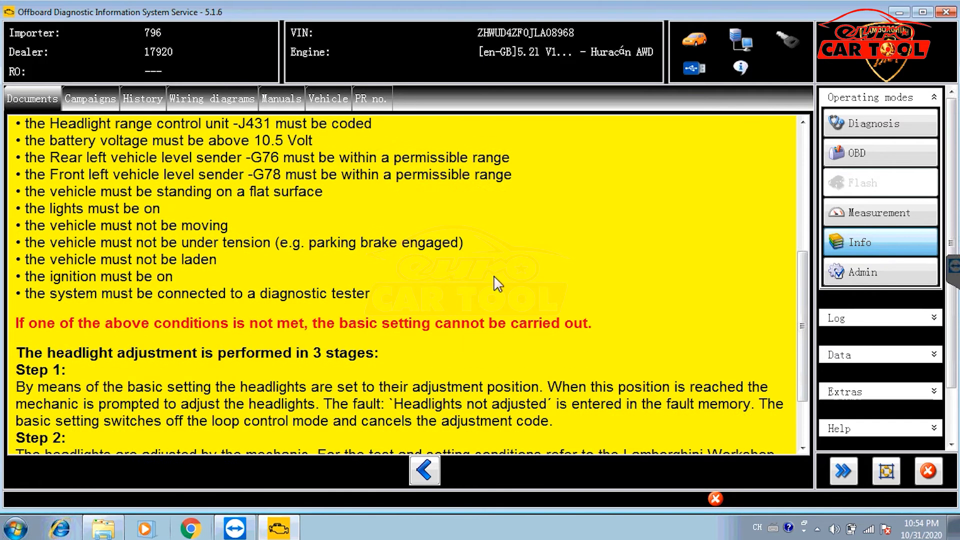
{"action": "scroll", "coordinate": [496, 283], "scroll_direction": "down", "scroll_amount": 2}
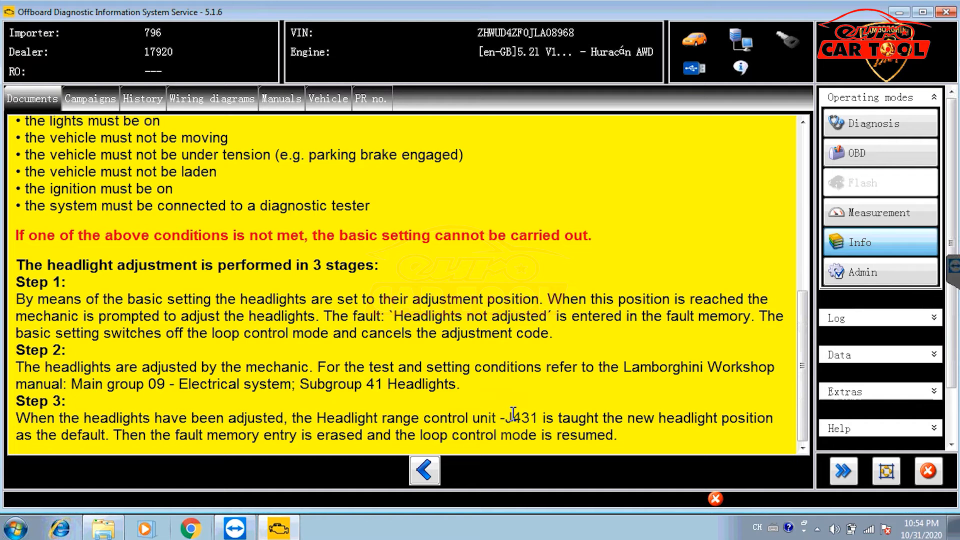
{"action": "scroll", "coordinate": [365, 326], "scroll_direction": "up", "scroll_amount": 3}
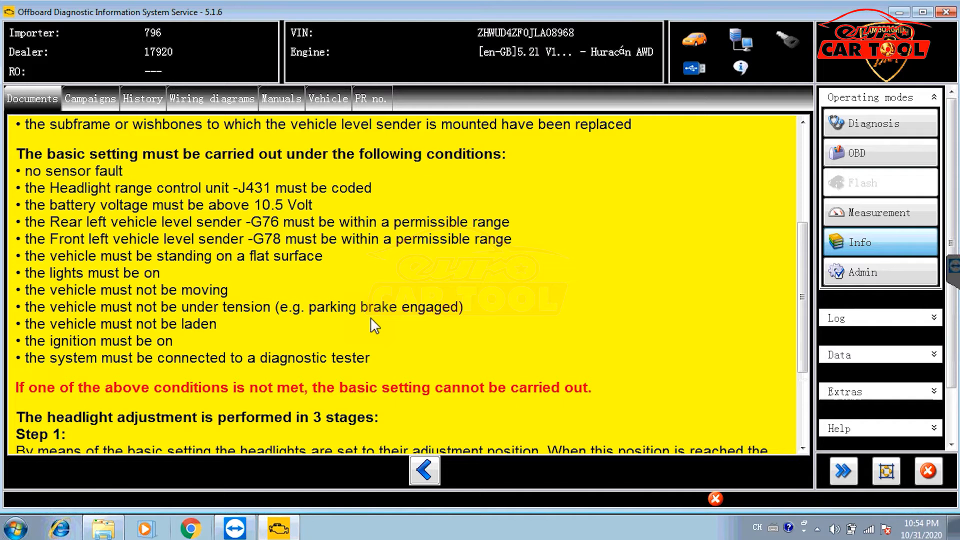
{"action": "scroll", "coordinate": [374, 326], "scroll_direction": "up", "scroll_amount": 1}
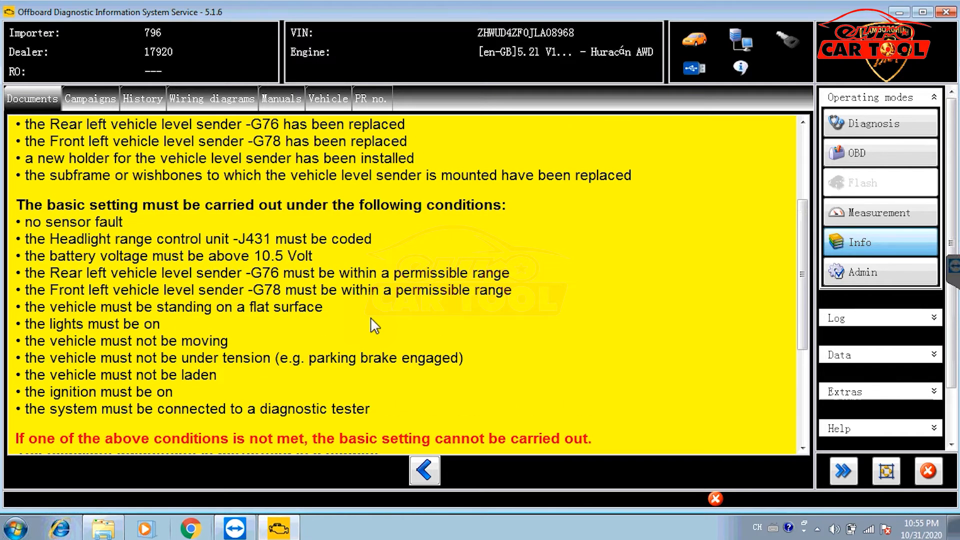
{"action": "scroll", "coordinate": [374, 326], "scroll_direction": "up", "scroll_amount": 1}
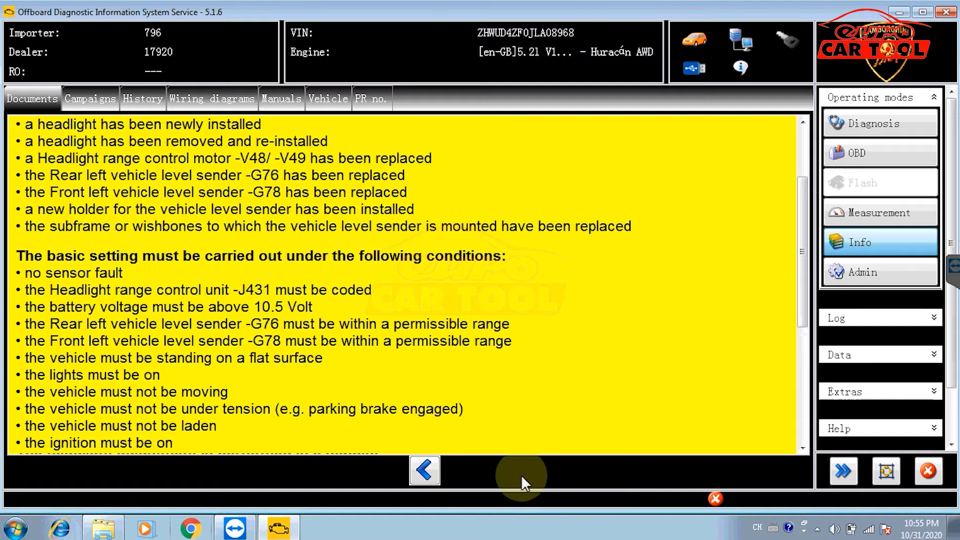
{"action": "left_click", "coordinate": [426, 471]}
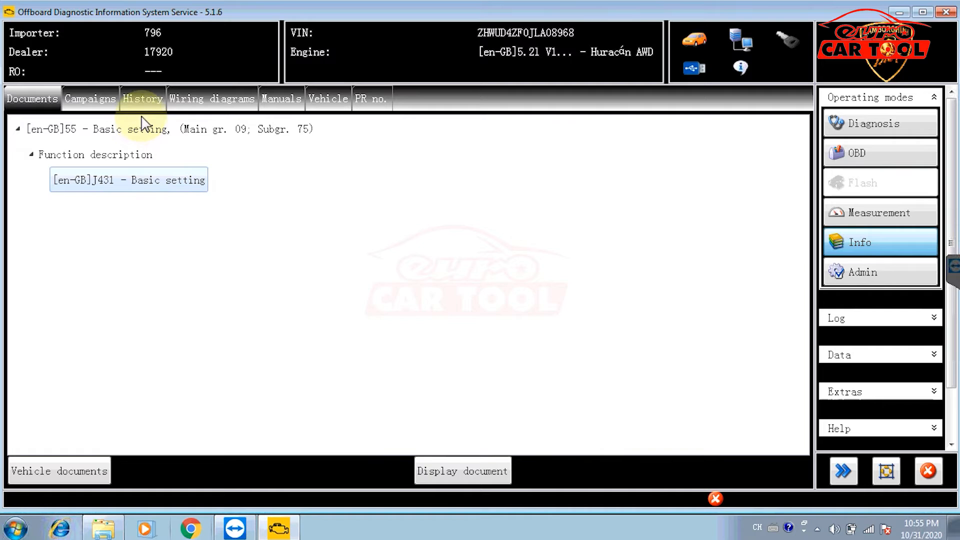
Check the manuals and wiring diagrams, dismissing the DSS logon each time, and return to the documents.
{"action": "left_click", "coordinate": [273, 103]}
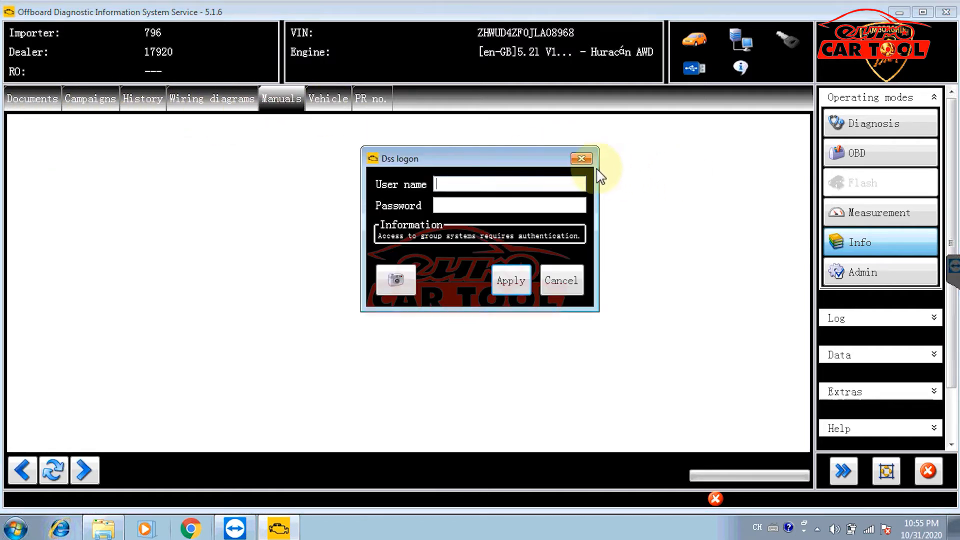
{"action": "left_click", "coordinate": [588, 162]}
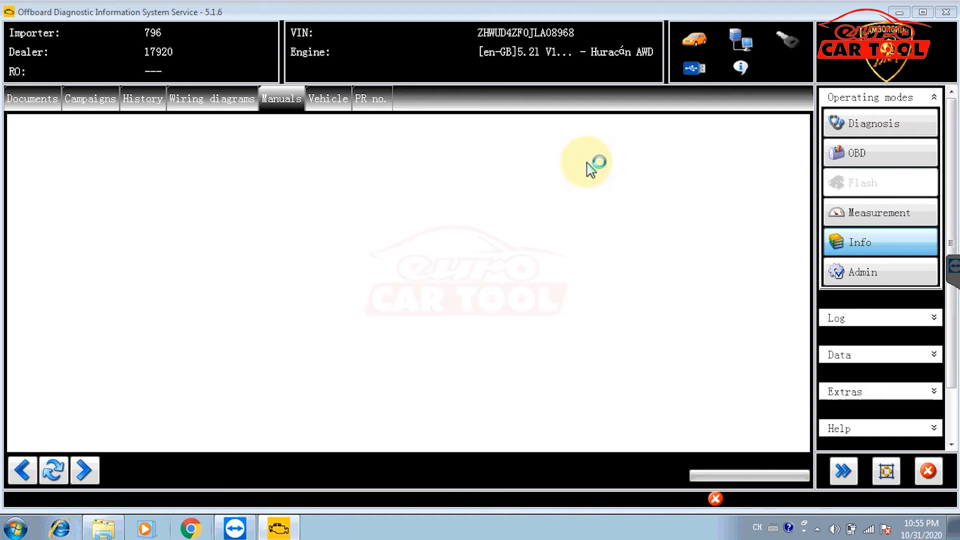
{"action": "left_click", "coordinate": [214, 104]}
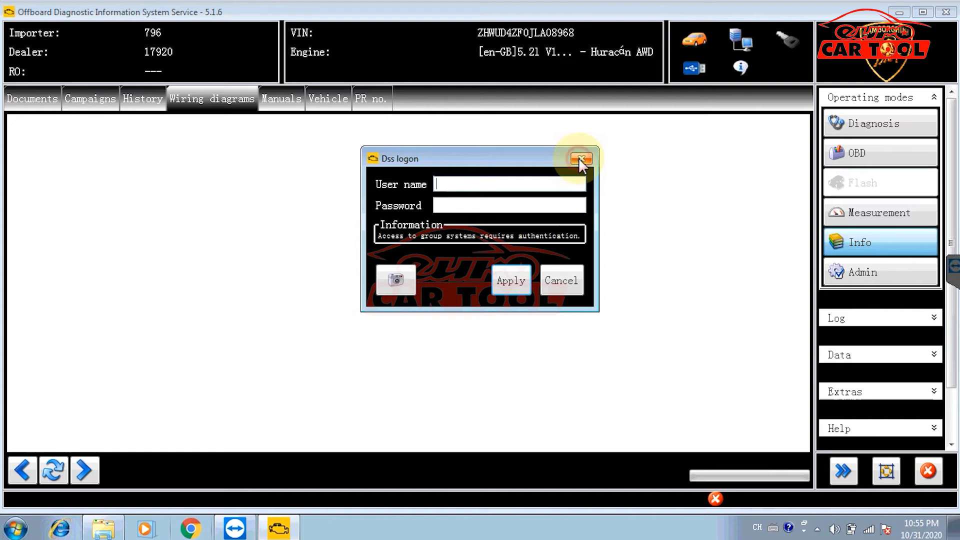
{"action": "left_click", "coordinate": [582, 158]}
{"action": "left_click", "coordinate": [42, 98]}
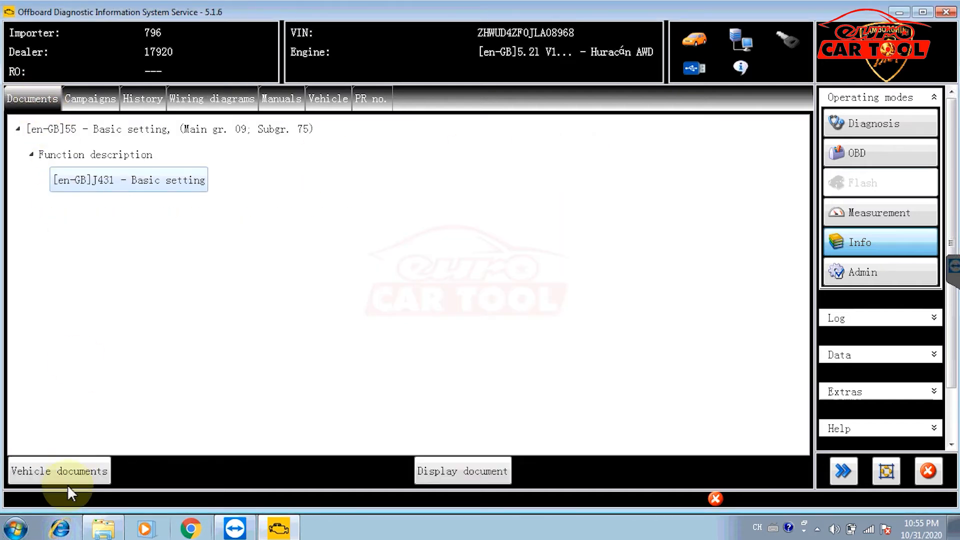
Try to open the vehicle documents, view the status error details and dismiss the error messages.
{"action": "left_click", "coordinate": [56, 468]}
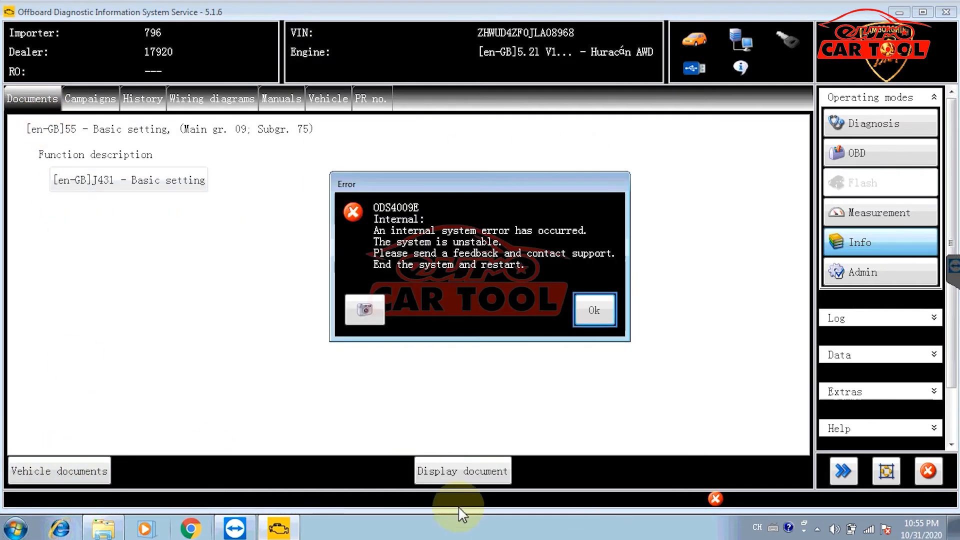
{"action": "left_click", "coordinate": [594, 307]}
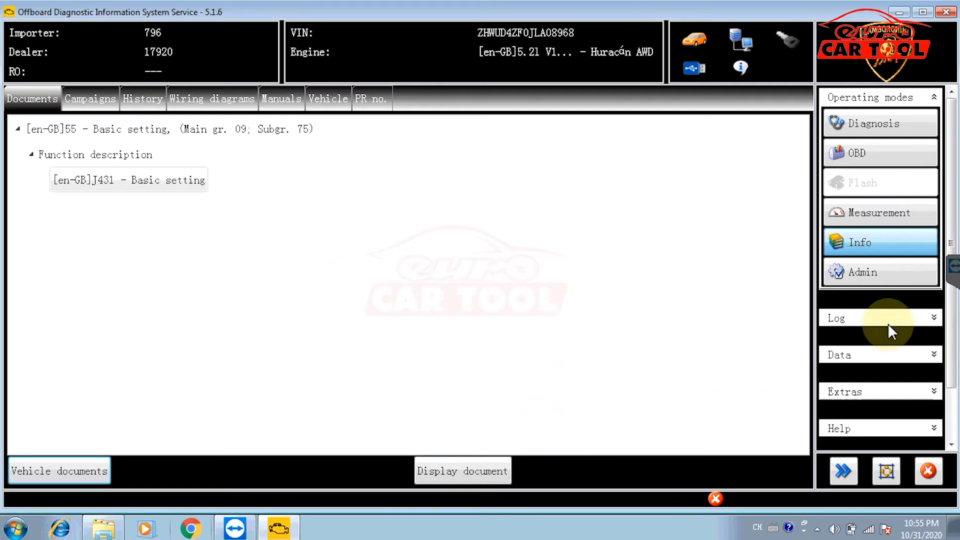
{"action": "left_click", "coordinate": [716, 499]}
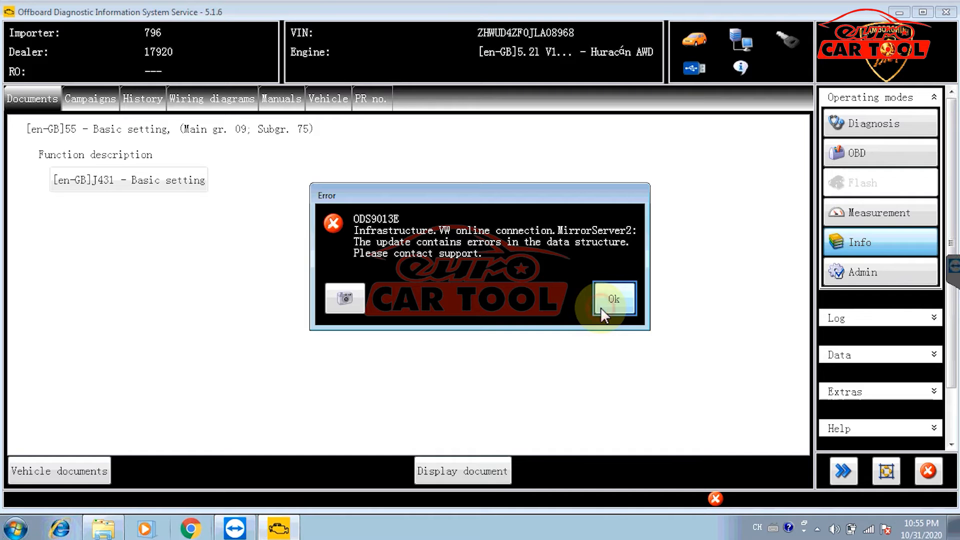
{"action": "left_click", "coordinate": [601, 307]}
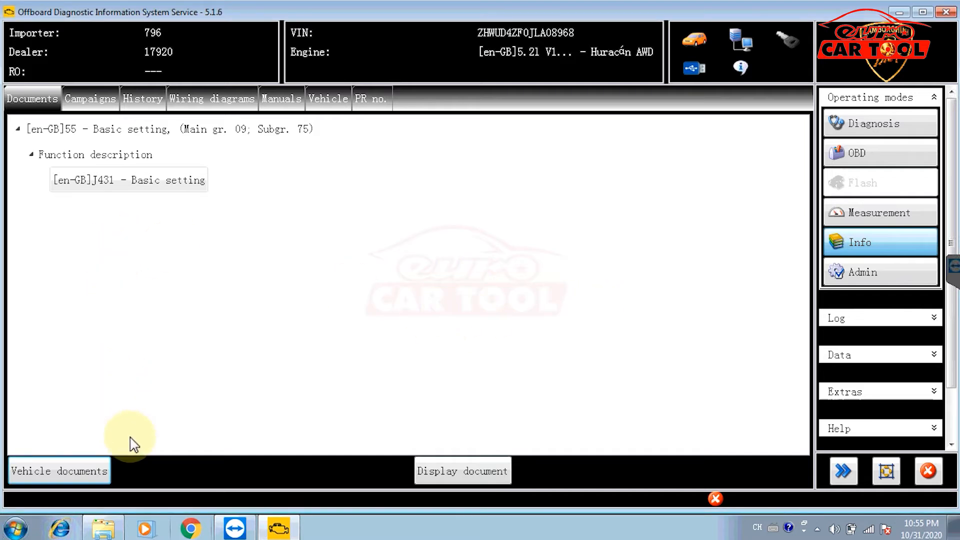
{"action": "left_click", "coordinate": [120, 155]}
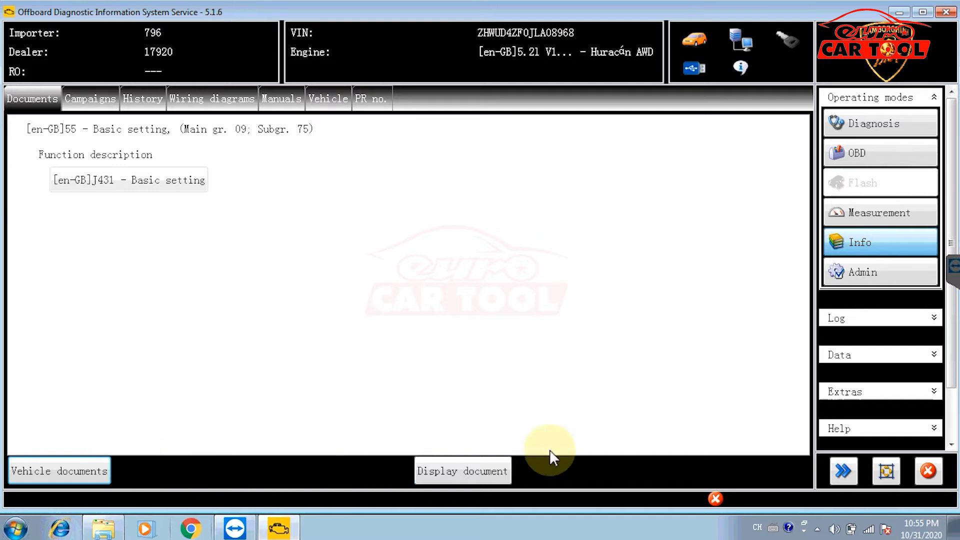
Return to the diagnosis mode's DTC memory list and review the Brakes 1 faults and the remaining modules.
{"action": "left_click", "coordinate": [874, 129]}
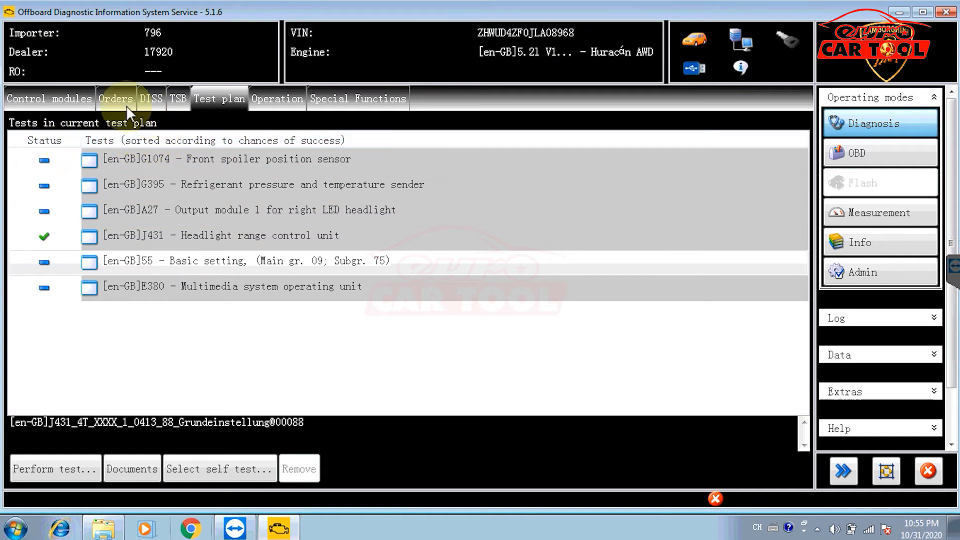
{"action": "left_click", "coordinate": [62, 104]}
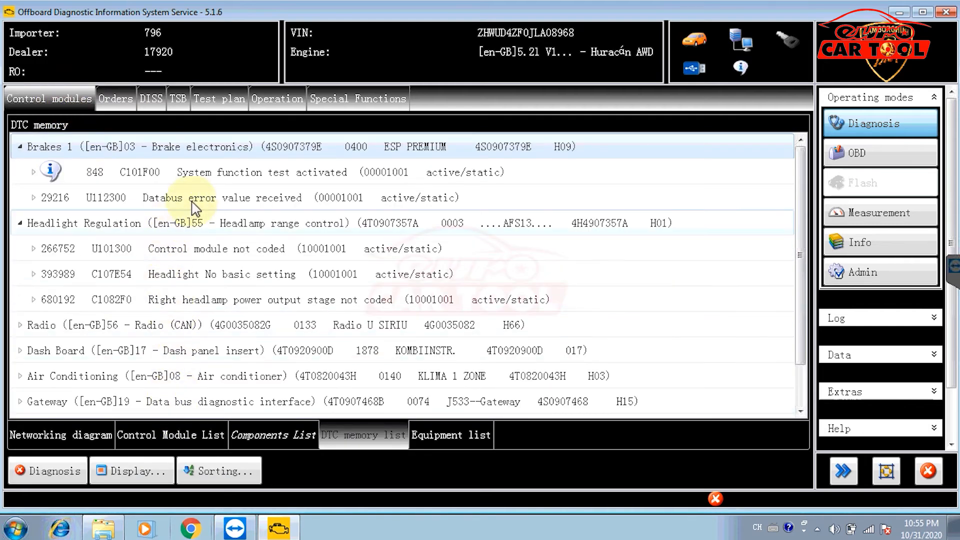
{"action": "left_click", "coordinate": [206, 176]}
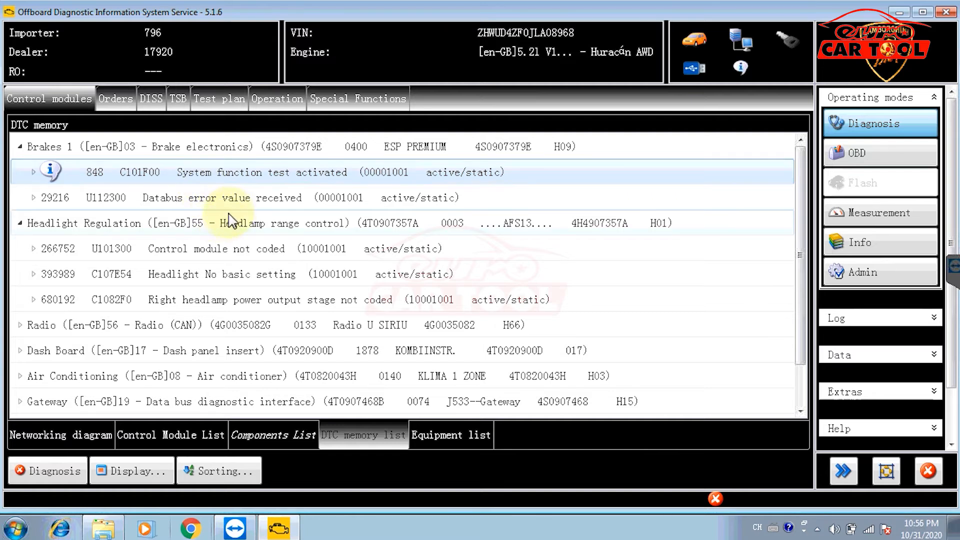
{"action": "left_click", "coordinate": [239, 200]}
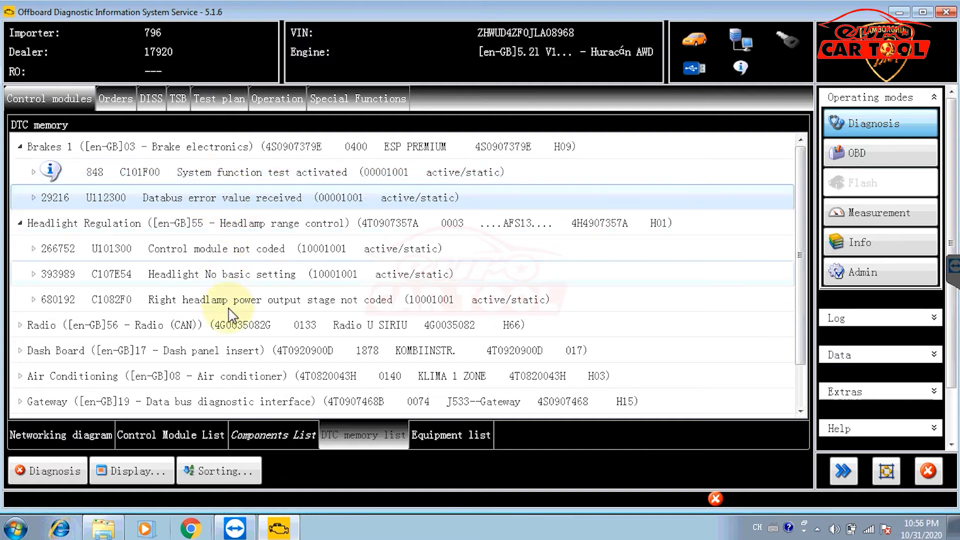
{"action": "scroll", "coordinate": [229, 330], "scroll_direction": "down", "scroll_amount": 1}
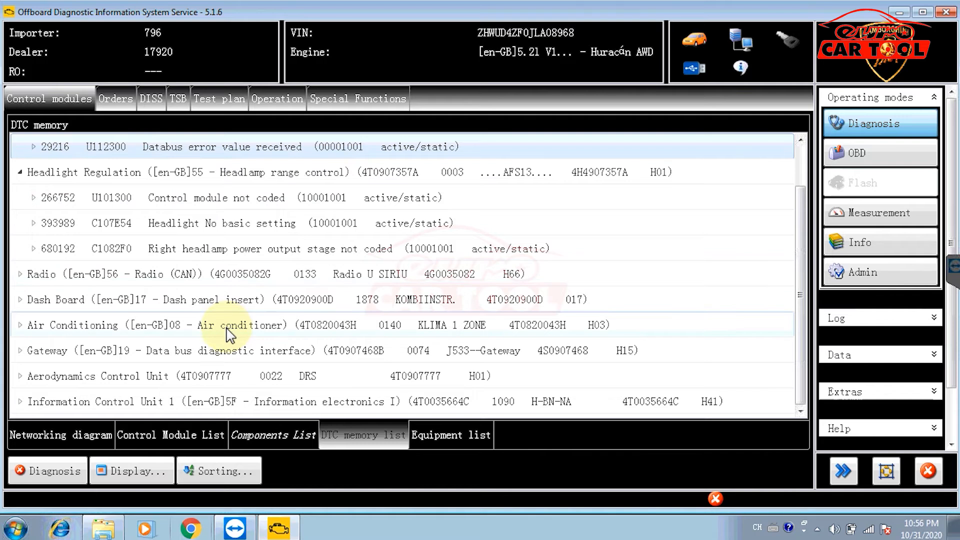
Expand the G1074 - Front spoiler position sensor test in the test plan and open the documents for the test plan.
{"action": "left_click", "coordinate": [226, 99]}
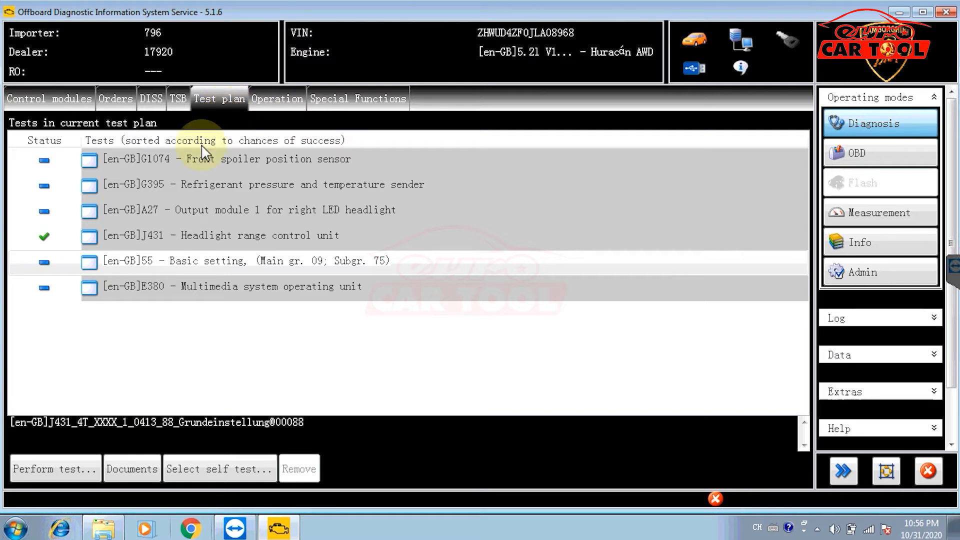
{"action": "left_click", "coordinate": [85, 212]}
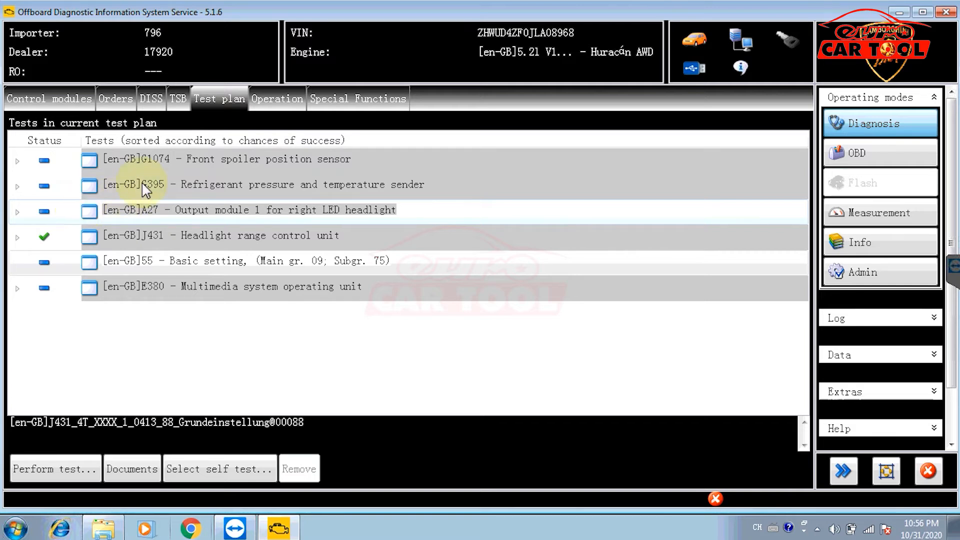
{"action": "left_click", "coordinate": [44, 168]}
{"action": "left_click", "coordinate": [18, 160]}
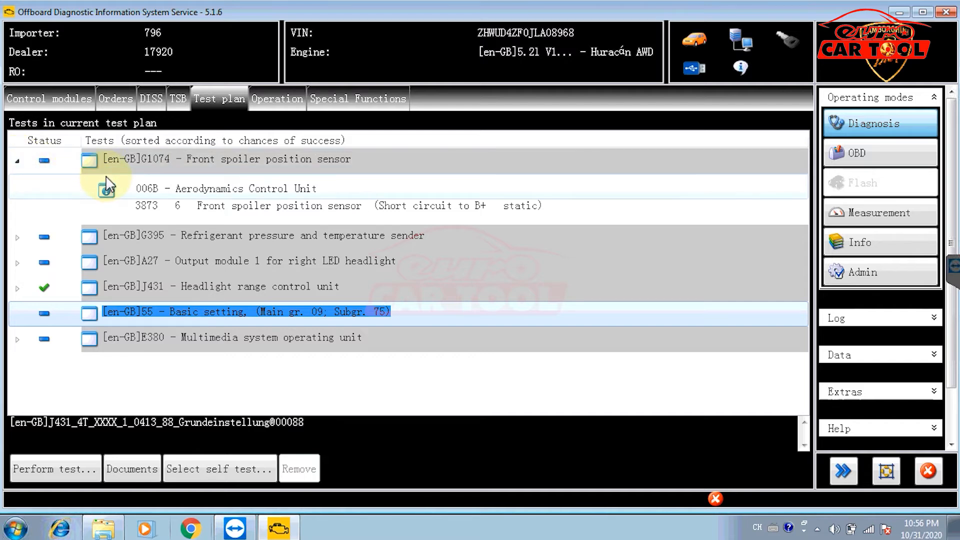
{"action": "left_click", "coordinate": [230, 165]}
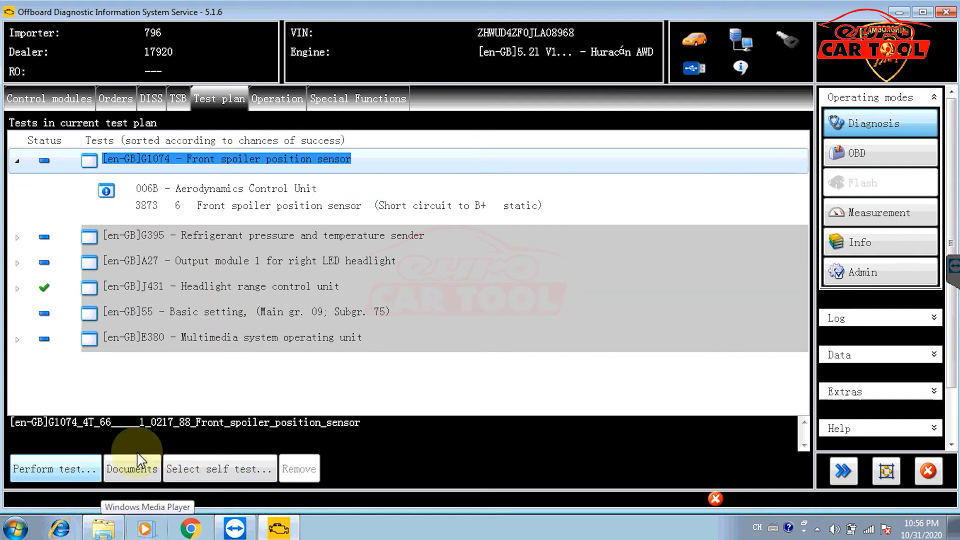
{"action": "left_click", "coordinate": [129, 471]}
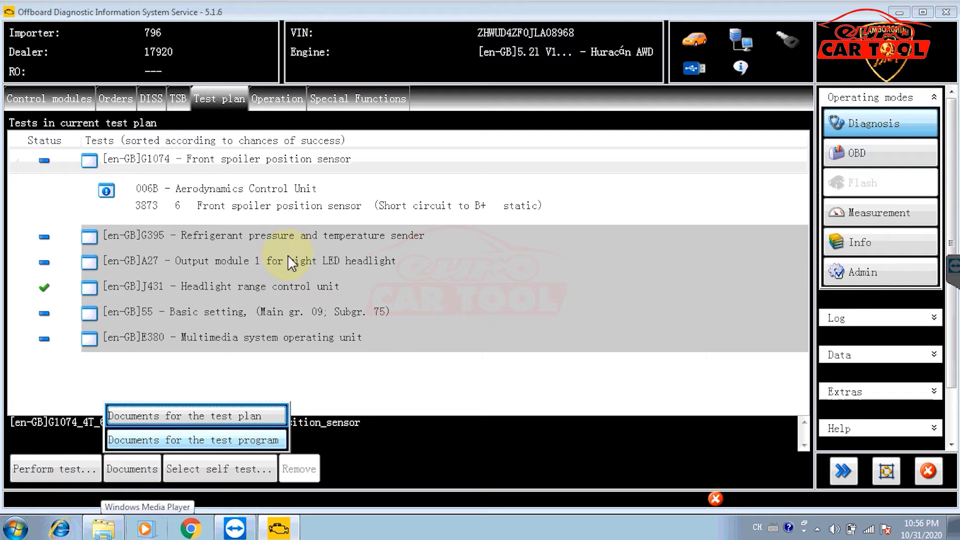
{"action": "left_click", "coordinate": [203, 418]}
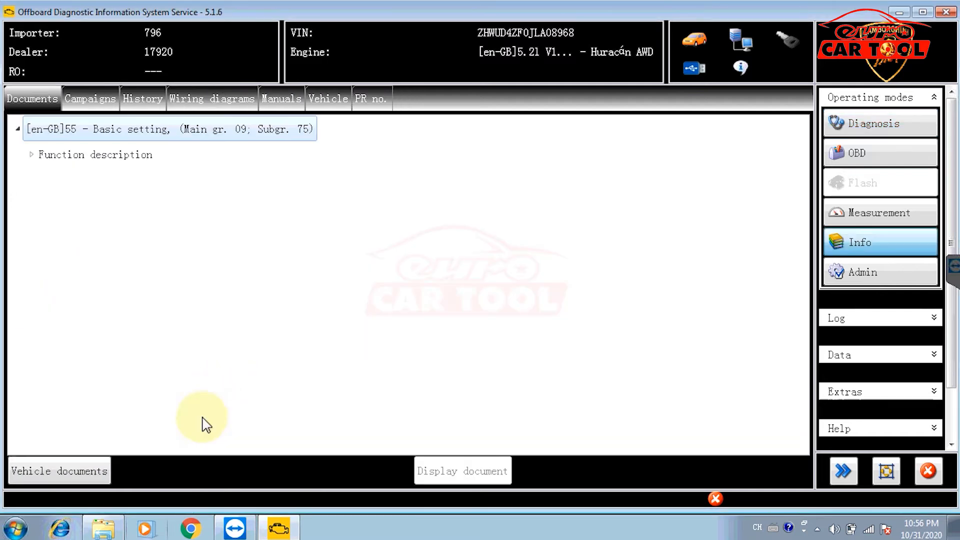
Try to open the vehicle documents with the function description entry selected and dismiss the error.
{"action": "left_click", "coordinate": [43, 158]}
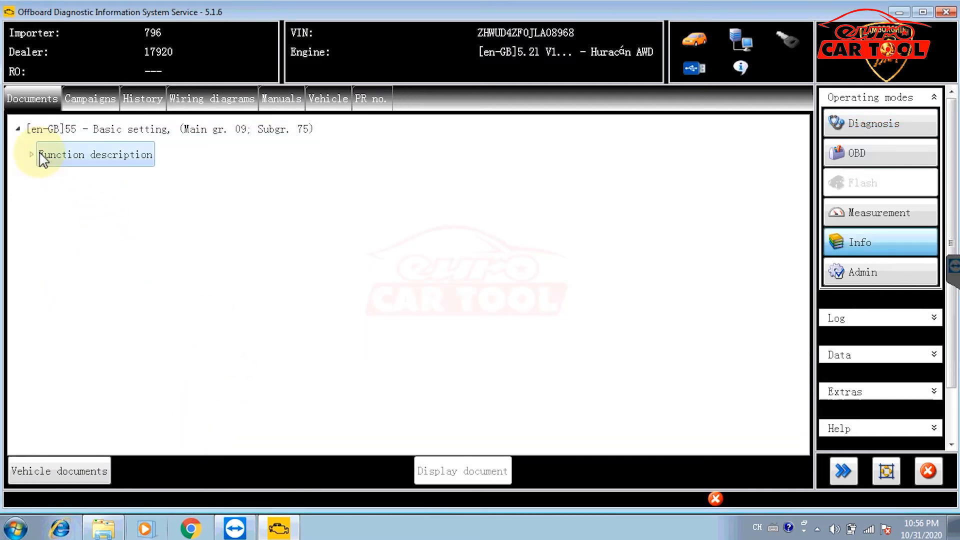
{"action": "left_click", "coordinate": [69, 468]}
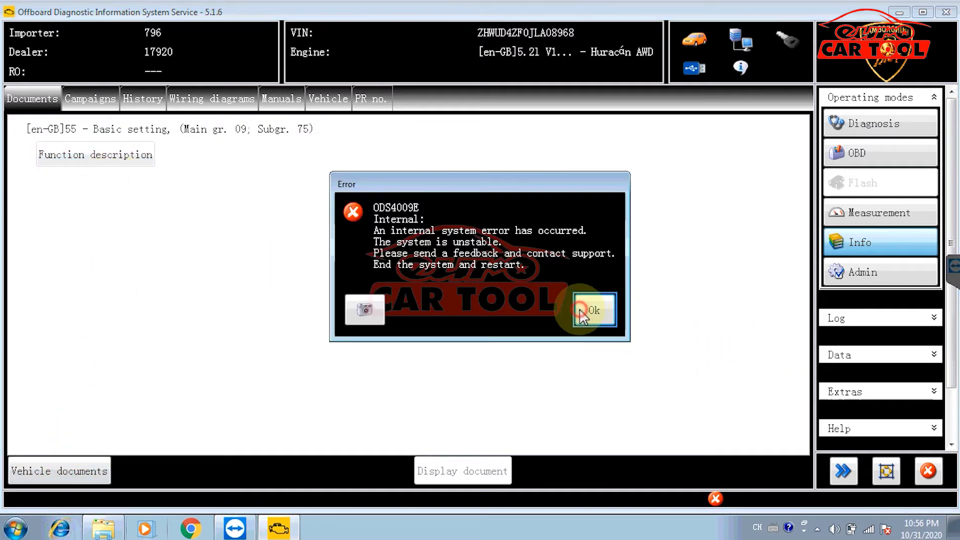
{"action": "left_click", "coordinate": [585, 308]}
Expand the function description, display the J431 - Basic setting document and read its headlight adjustment conditions.
{"action": "left_click", "coordinate": [91, 157]}
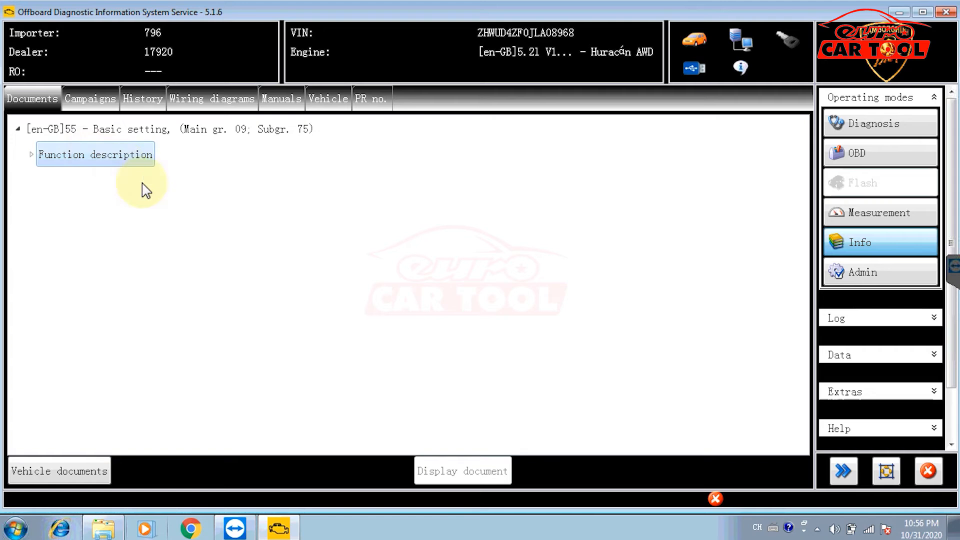
{"action": "left_click", "coordinate": [31, 155]}
{"action": "left_click", "coordinate": [80, 186]}
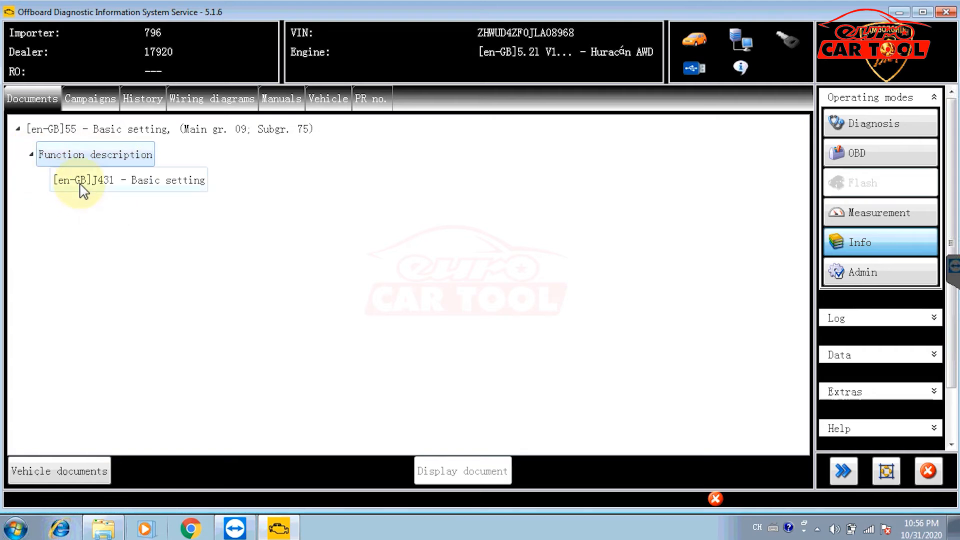
{"action": "left_click", "coordinate": [471, 474]}
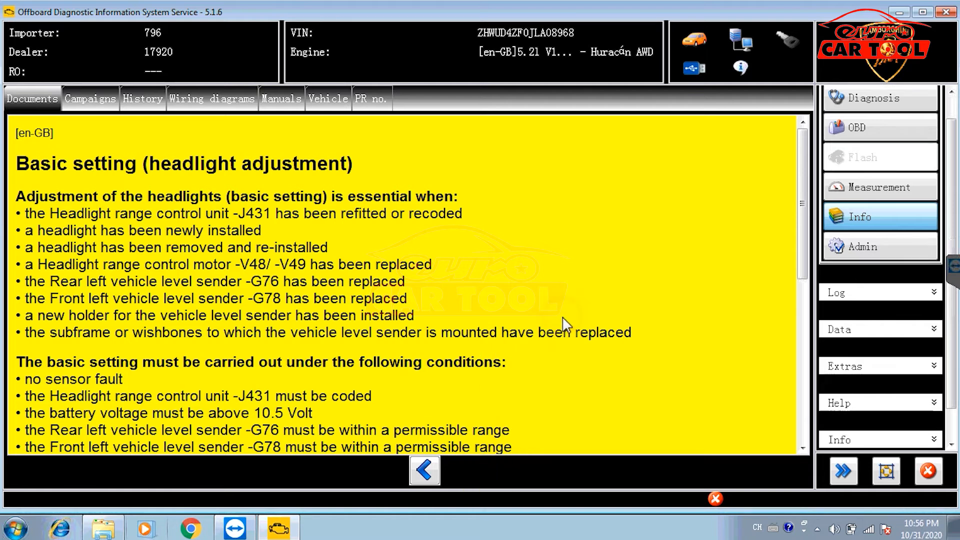
{"action": "scroll", "coordinate": [556, 339], "scroll_direction": "down", "scroll_amount": 1}
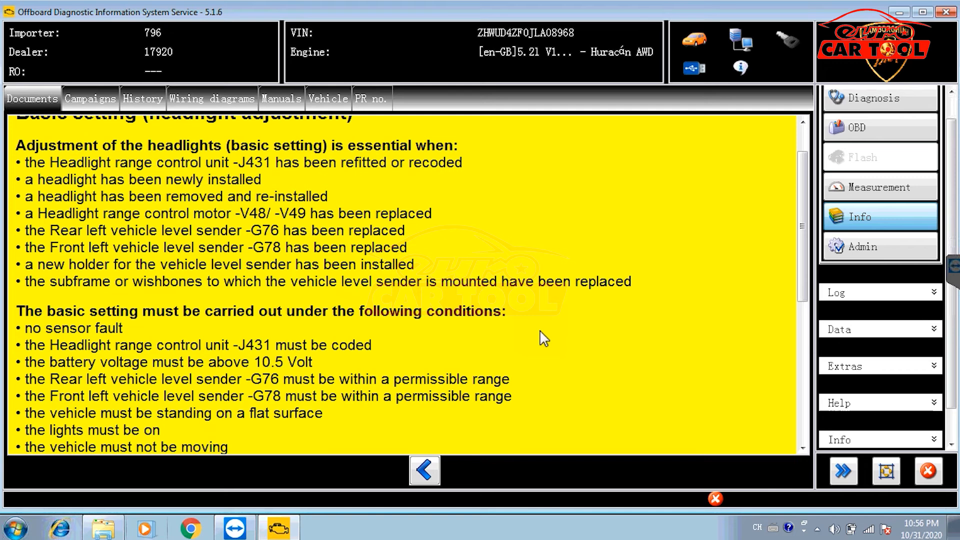
{"action": "scroll", "coordinate": [544, 339], "scroll_direction": "down", "scroll_amount": 1}
{"action": "scroll", "coordinate": [540, 341], "scroll_direction": "down", "scroll_amount": 1}
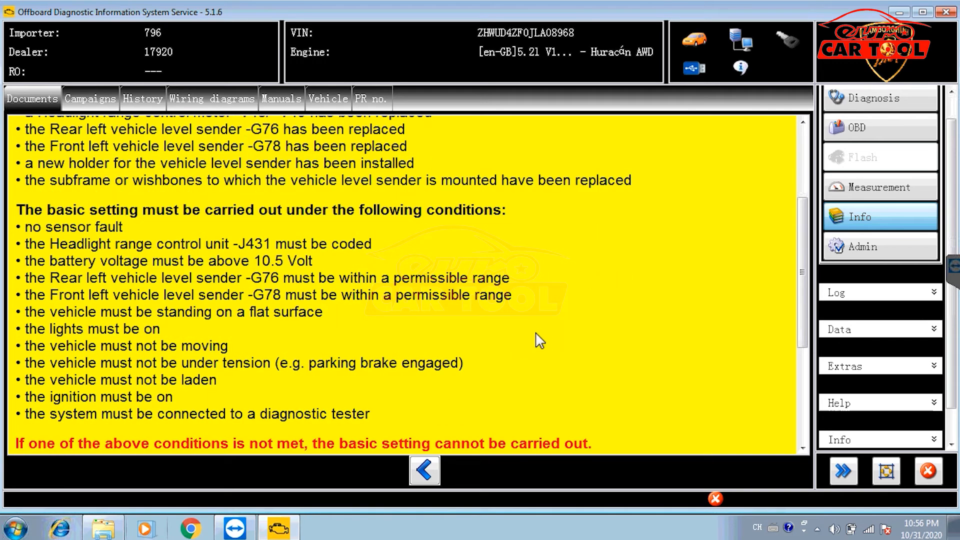
Read the three headlight adjustment stages in the J431 - Basic setting document and return to the diagnosis test plan.
{"action": "scroll", "coordinate": [537, 340], "scroll_direction": "down", "scroll_amount": 4}
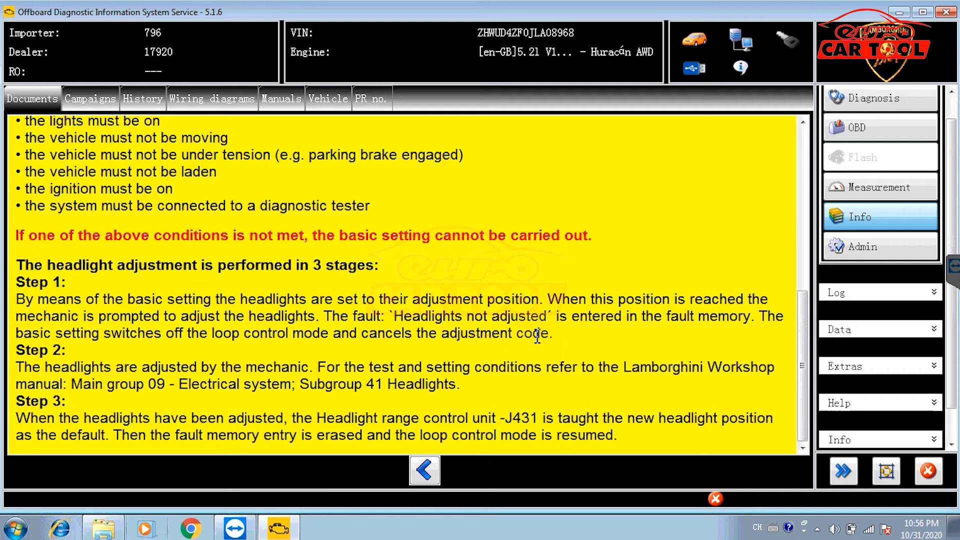
{"action": "scroll", "coordinate": [536, 336], "scroll_direction": "up", "scroll_amount": 7}
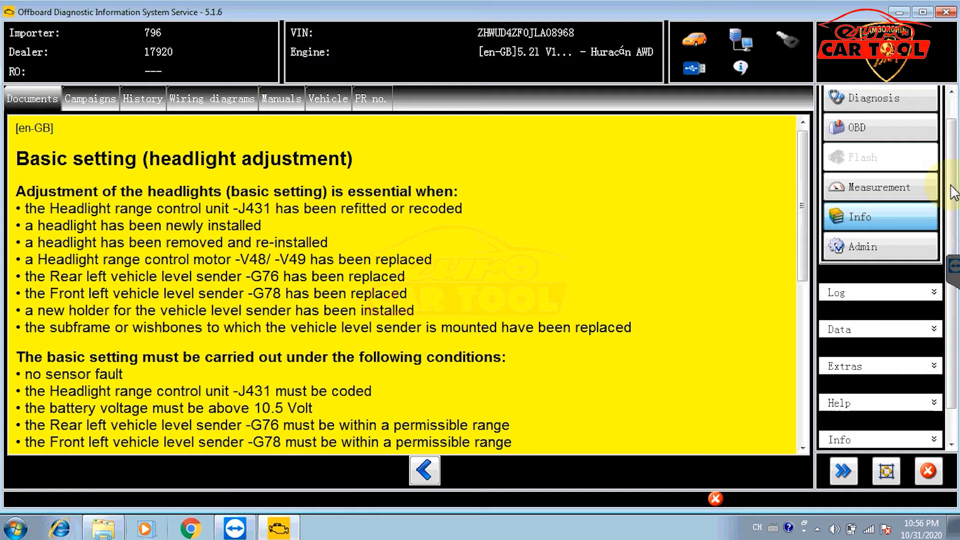
{"action": "scroll", "coordinate": [942, 119], "scroll_direction": "up", "scroll_amount": 1}
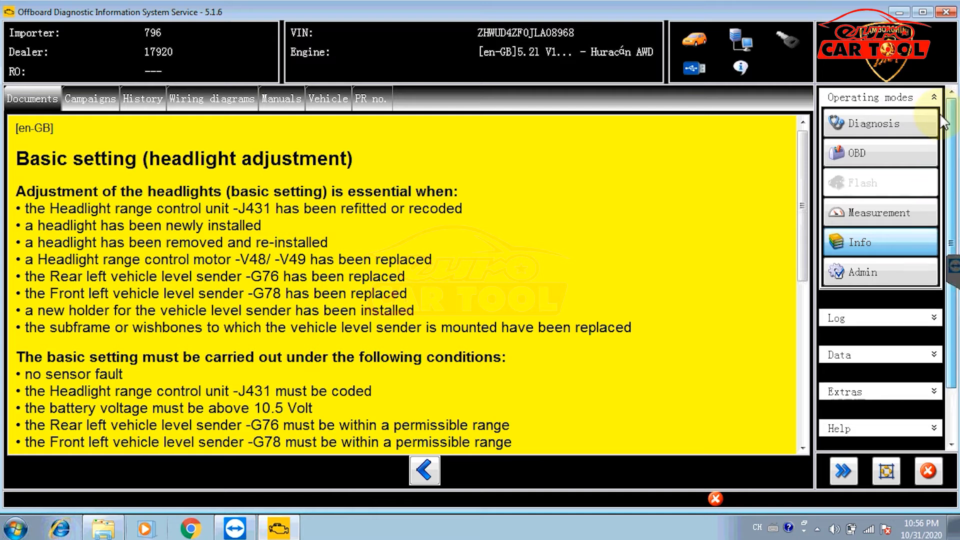
{"action": "left_click", "coordinate": [877, 129]}
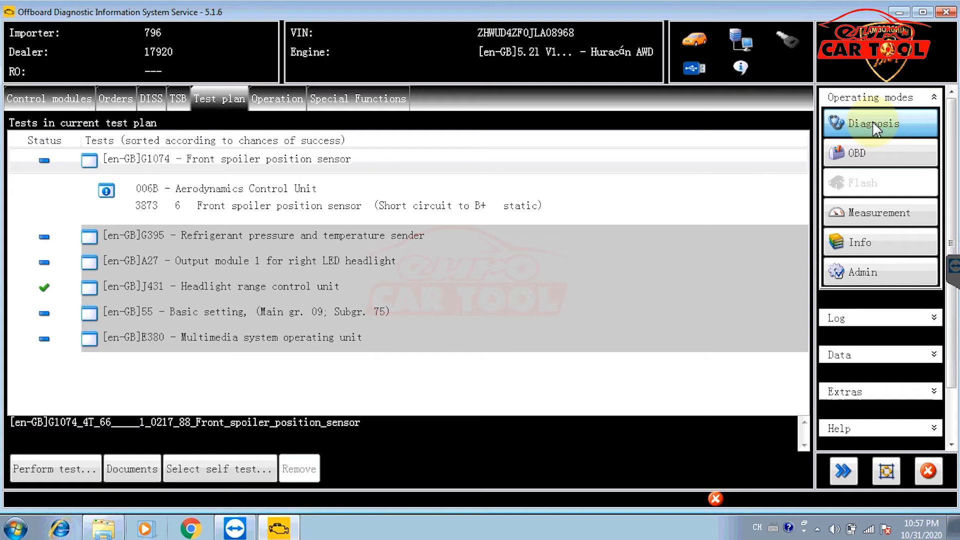
Start the A27 - Output module 1 for right LED headlight test, view its component location and cancel the test.
{"action": "left_click", "coordinate": [363, 269]}
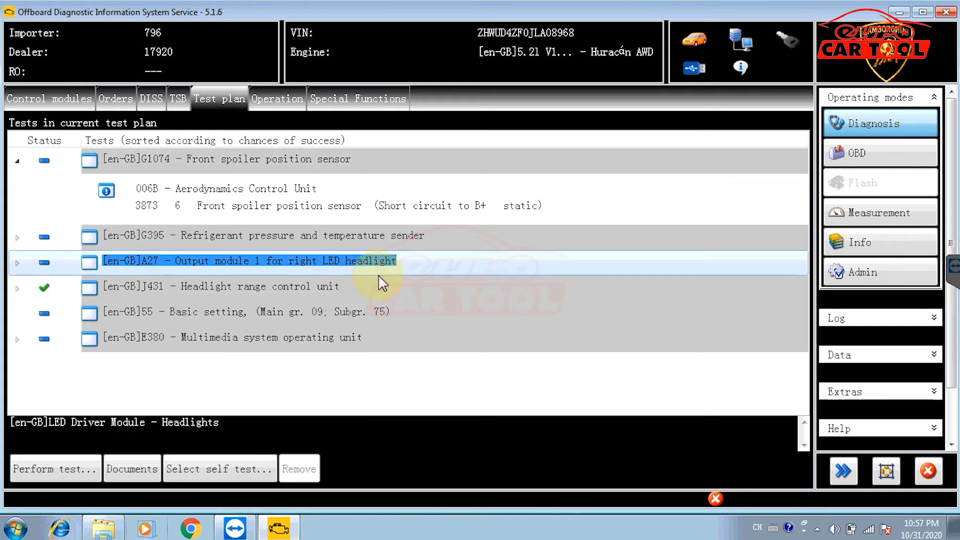
{"action": "left_click", "coordinate": [59, 473]}
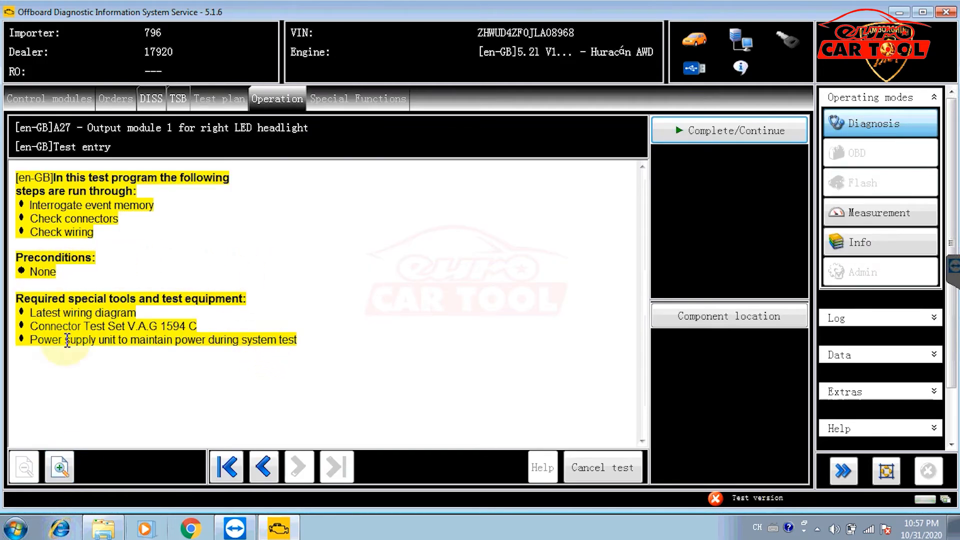
{"action": "left_click", "coordinate": [673, 323]}
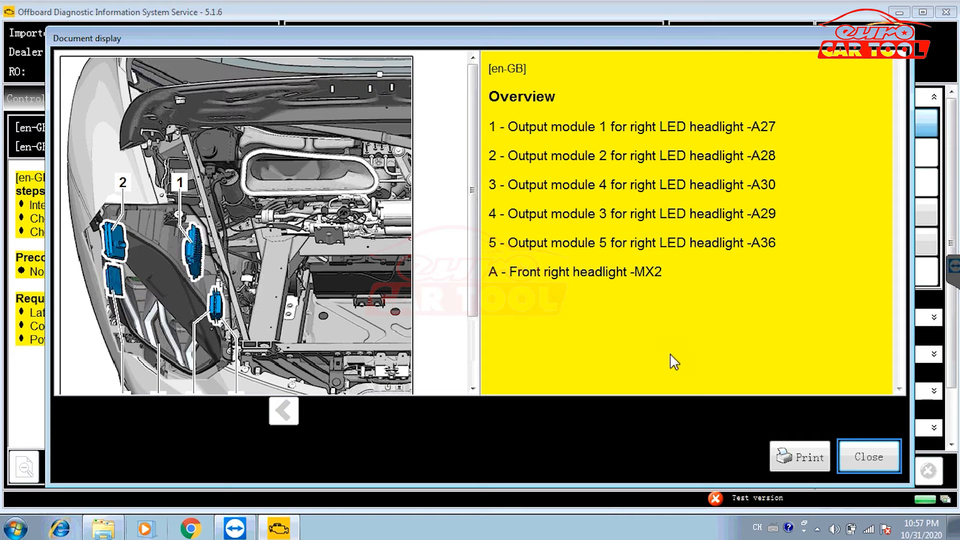
{"action": "left_click", "coordinate": [864, 455]}
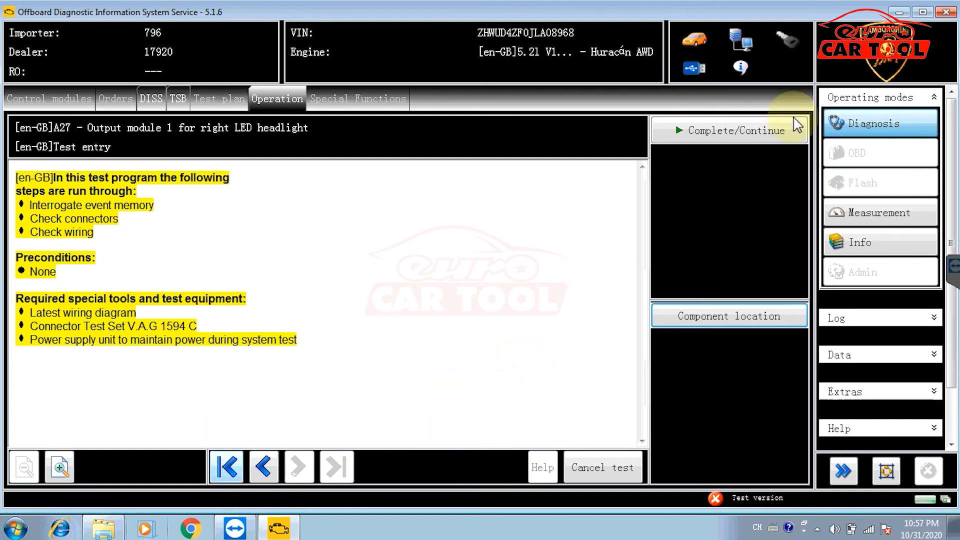
{"action": "left_click", "coordinate": [582, 468]}
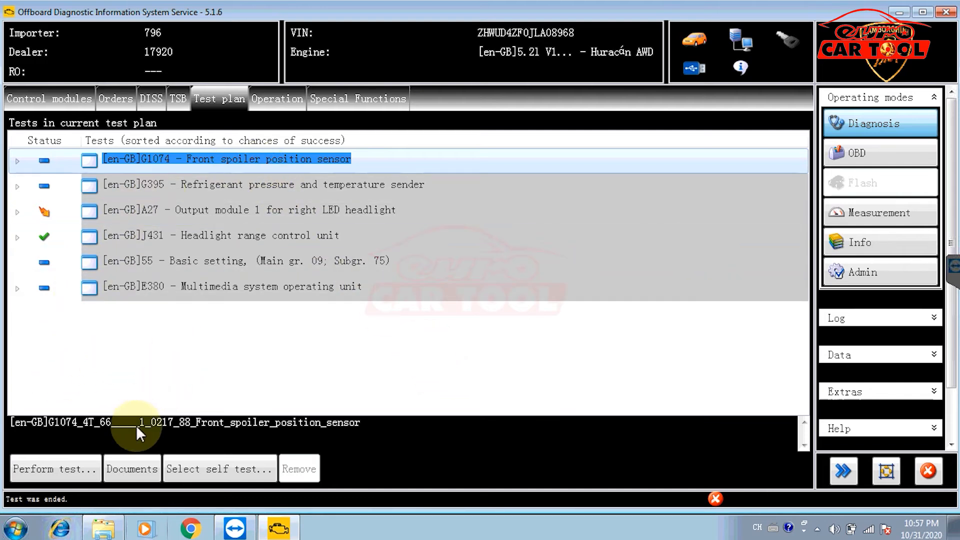
Open the documents for the test plan with the A27 - Output module 1 for right LED headlight test selected.
{"action": "left_click", "coordinate": [219, 212]}
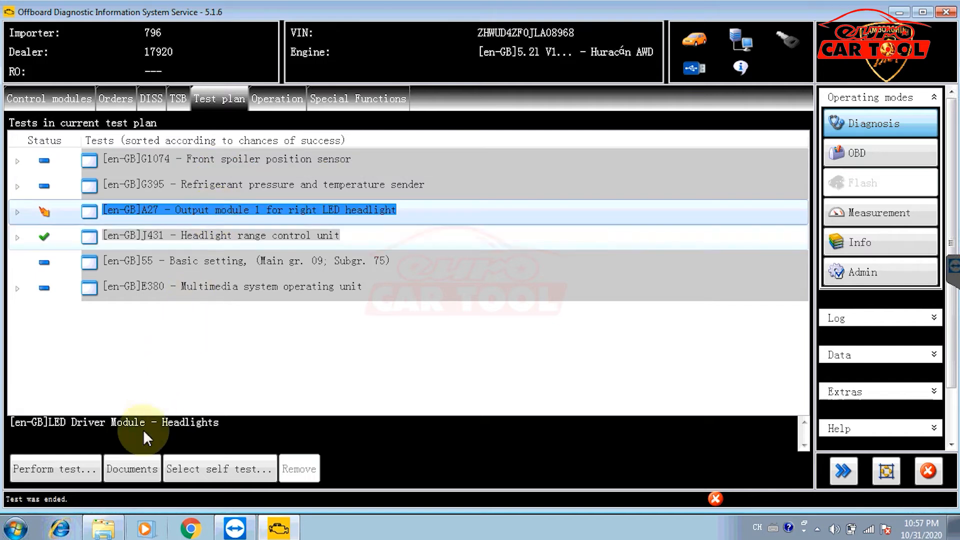
{"action": "left_click", "coordinate": [112, 470]}
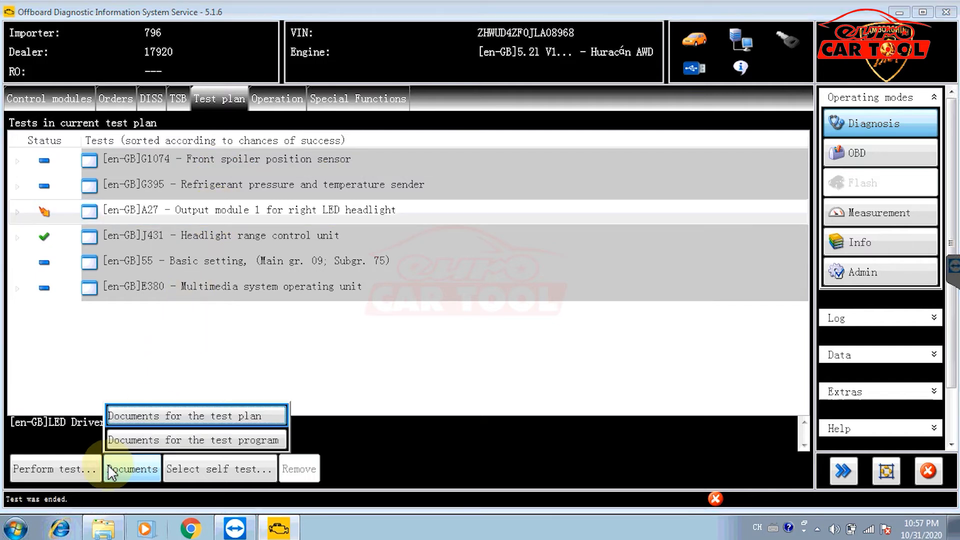
{"action": "left_click", "coordinate": [155, 420]}
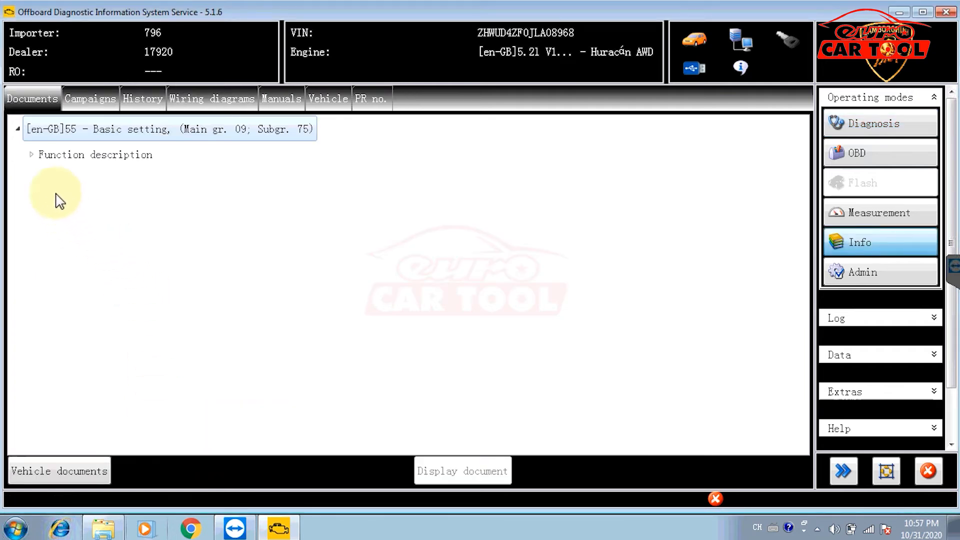
Expand the function description and display the J431 - Basic setting document through to its final section.
{"action": "left_click", "coordinate": [32, 155]}
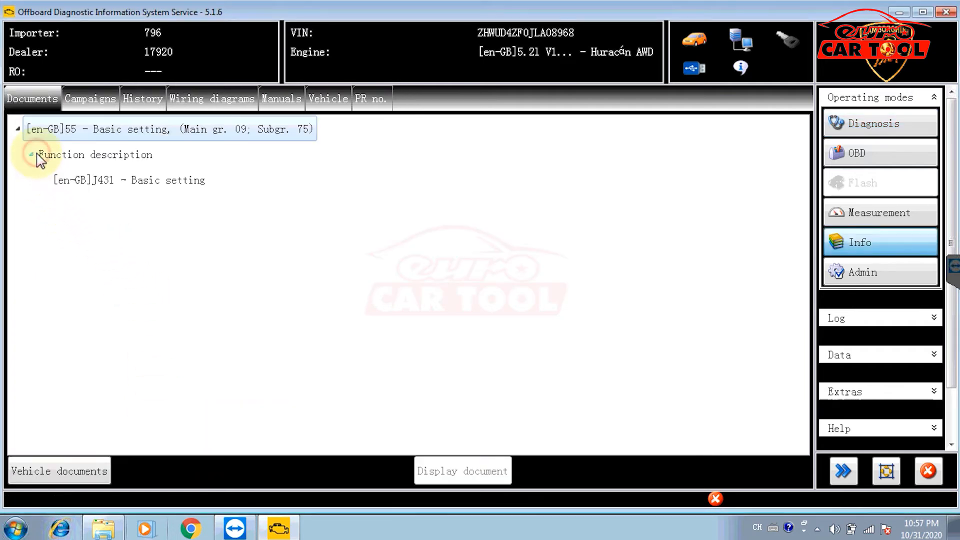
{"action": "left_click", "coordinate": [75, 183]}
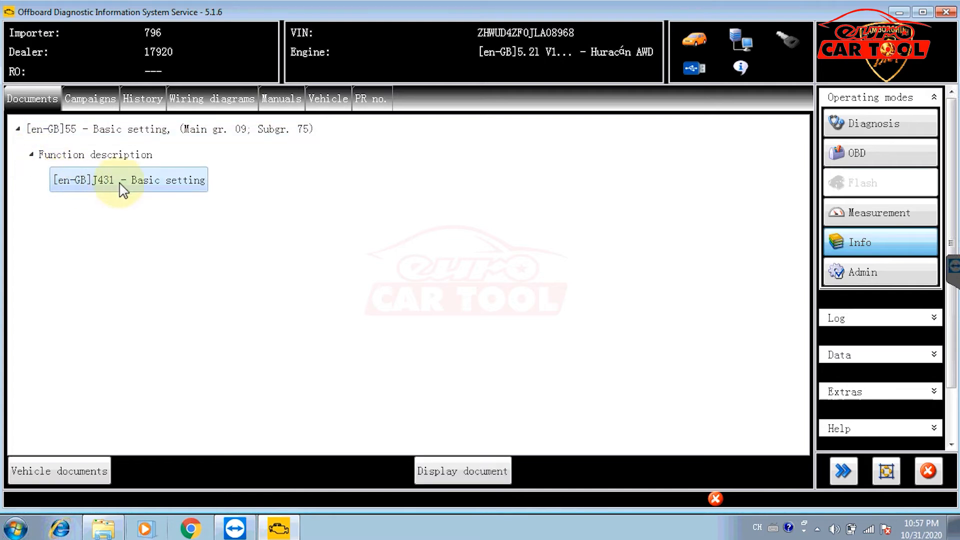
{"action": "left_click", "coordinate": [443, 467]}
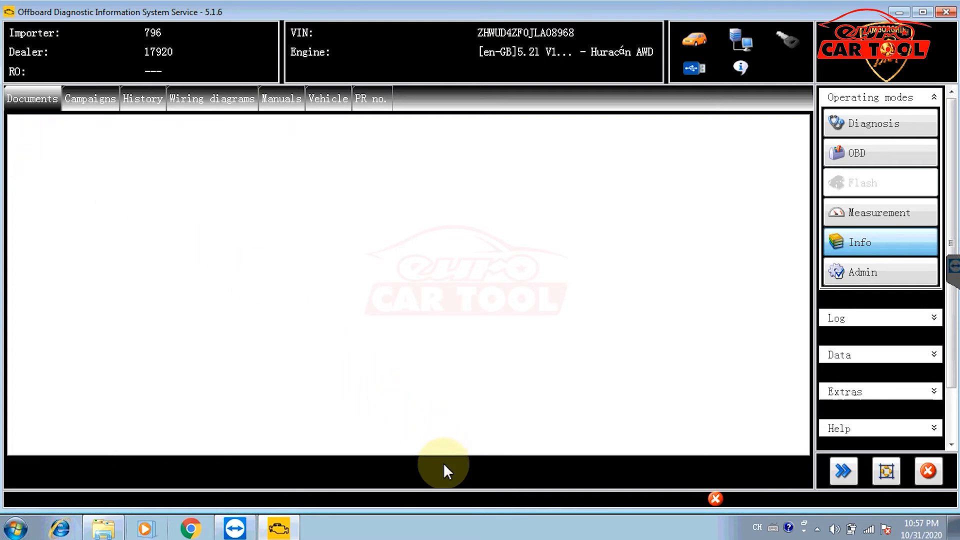
{"action": "scroll", "coordinate": [438, 286], "scroll_direction": "down", "scroll_amount": 3}
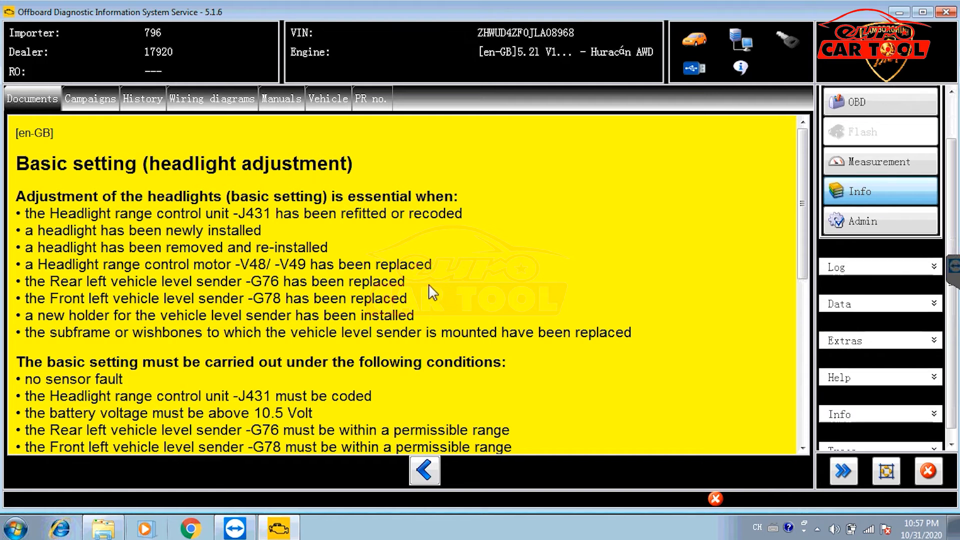
{"action": "left_click_drag", "start_coordinate": [808, 219], "coordinate": [809, 453]}
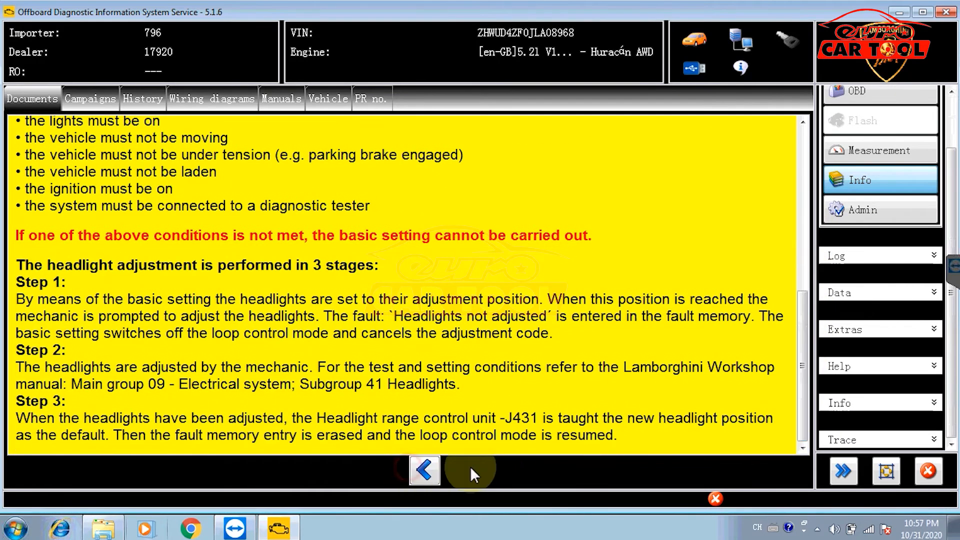
Leave the basic setting document and return to the diagnosis mode's test plan.
{"action": "left_click", "coordinate": [715, 499]}
{"action": "left_click", "coordinate": [611, 298]}
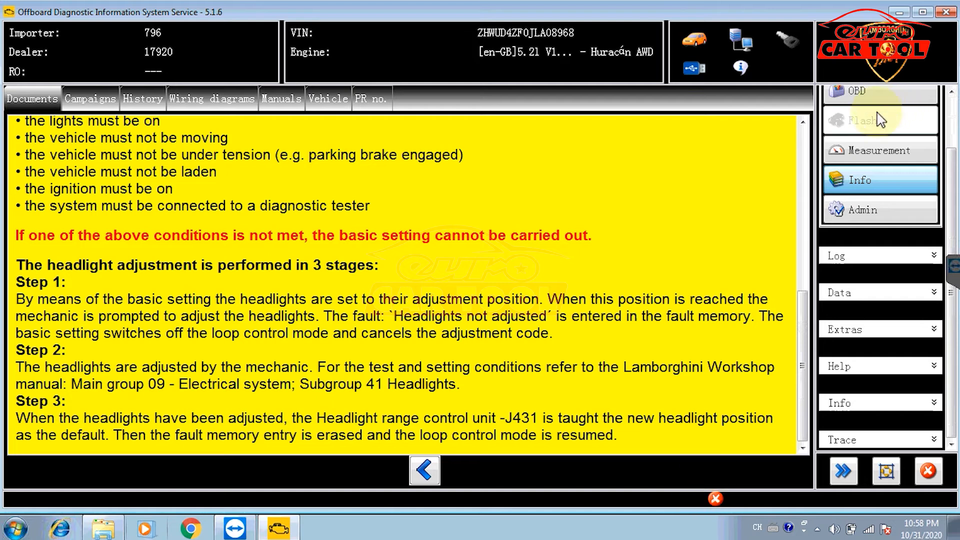
{"action": "left_click_drag", "start_coordinate": [951, 186], "coordinate": [948, 92]}
{"action": "left_click", "coordinate": [881, 125]}
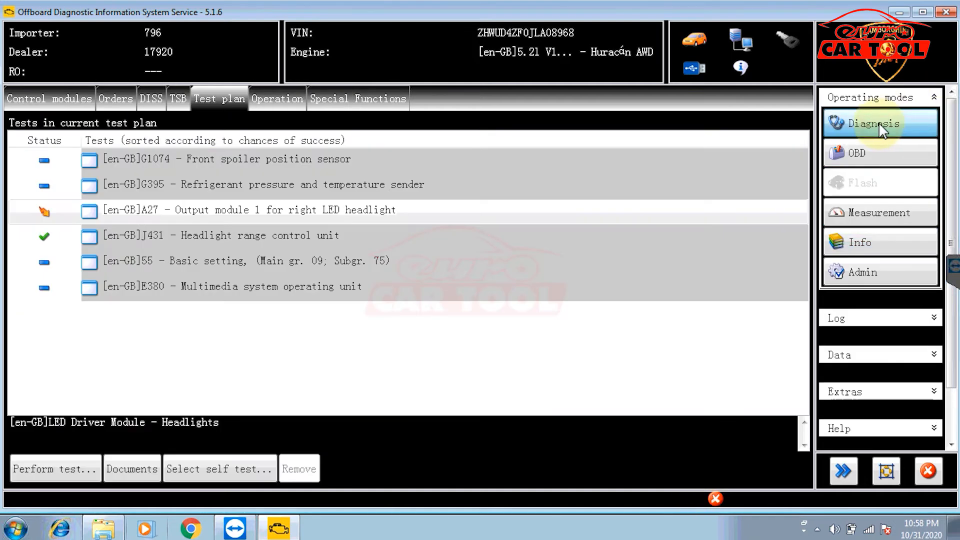
Perform the A27 test again, examine the whole component location diagram for the right headlight modules and cancel the test.
{"action": "left_click", "coordinate": [261, 216]}
{"action": "left_click", "coordinate": [39, 467]}
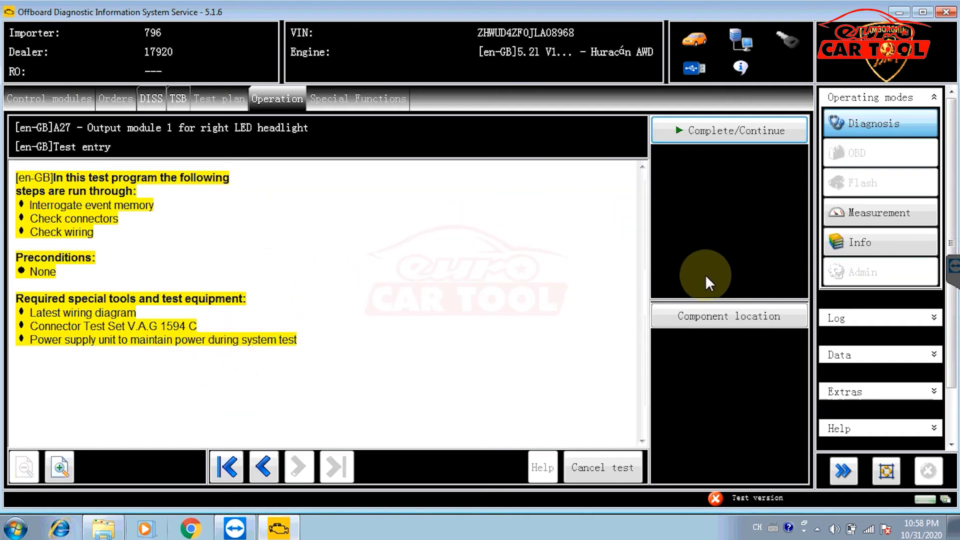
{"action": "left_click", "coordinate": [696, 320]}
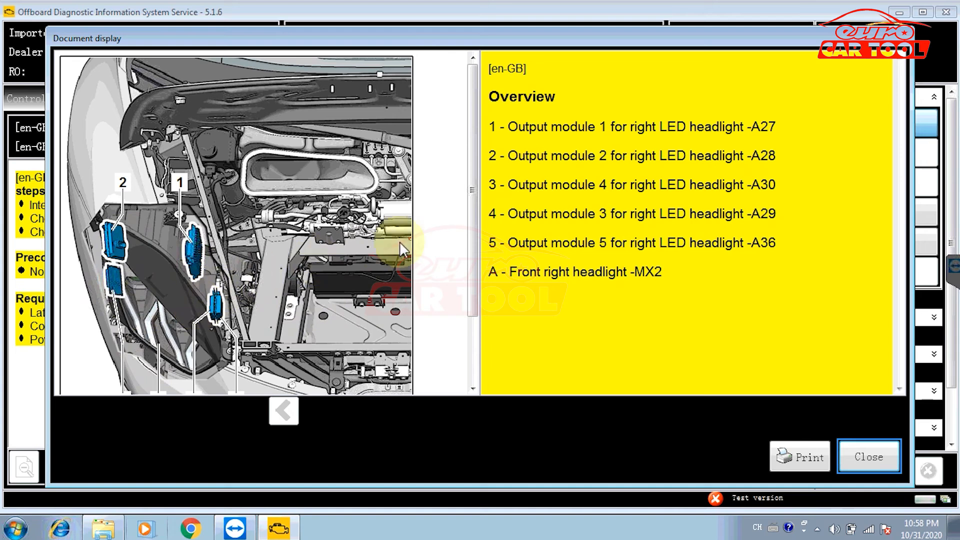
{"action": "scroll", "coordinate": [482, 258], "scroll_direction": "down", "scroll_amount": 3}
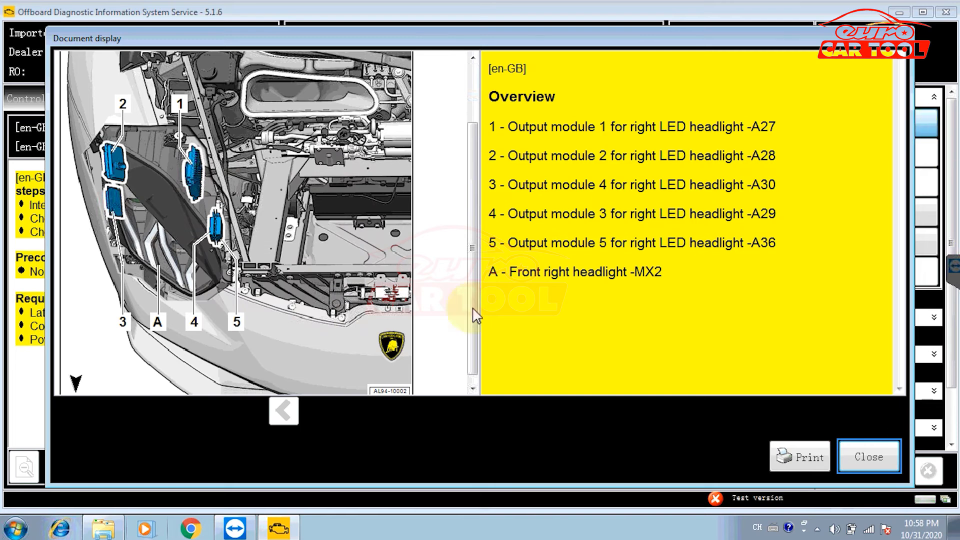
{"action": "left_click", "coordinate": [880, 465]}
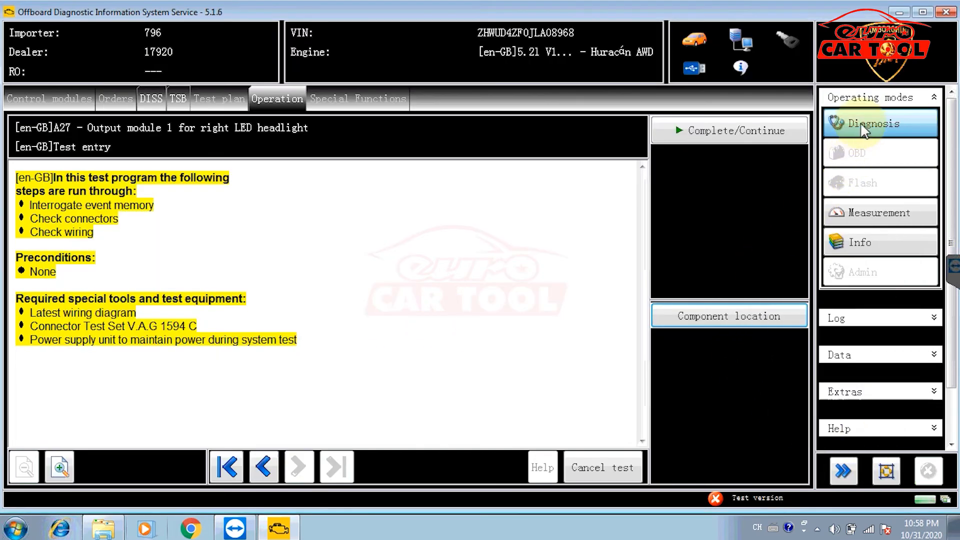
{"action": "left_click", "coordinate": [622, 468]}
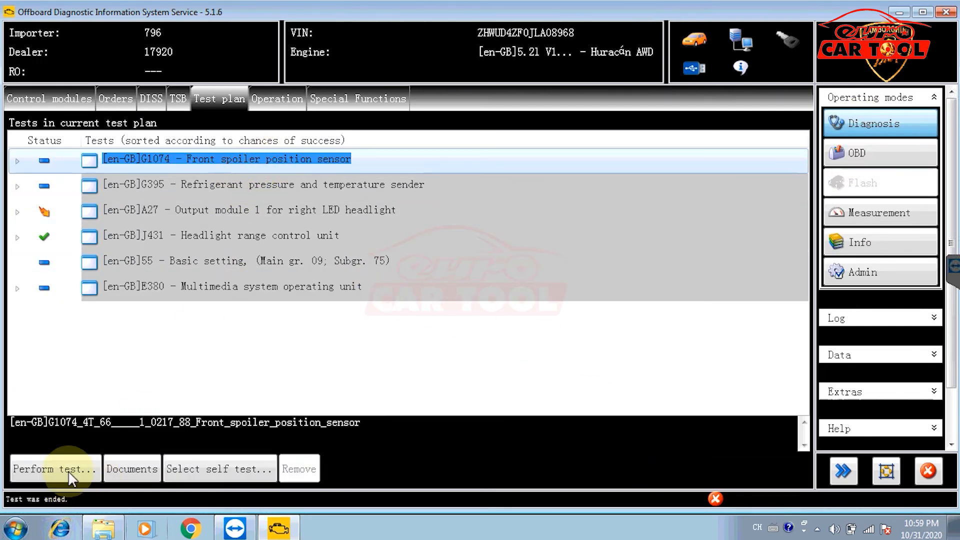
Perform the G1074 - Front spoiler position sensor test, agreeing to run it anyway, and work through its test requirements.
{"action": "left_click", "coordinate": [95, 470]}
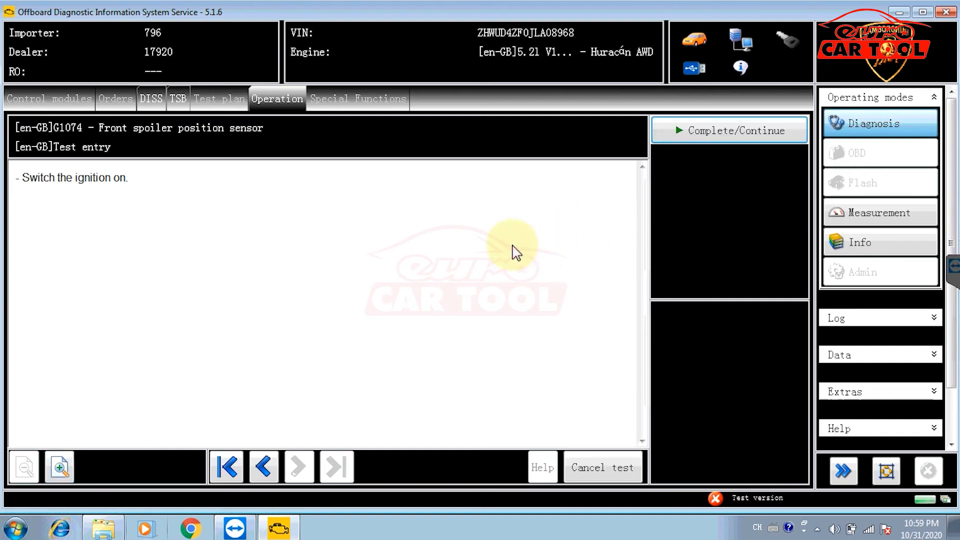
{"action": "left_click", "coordinate": [729, 129]}
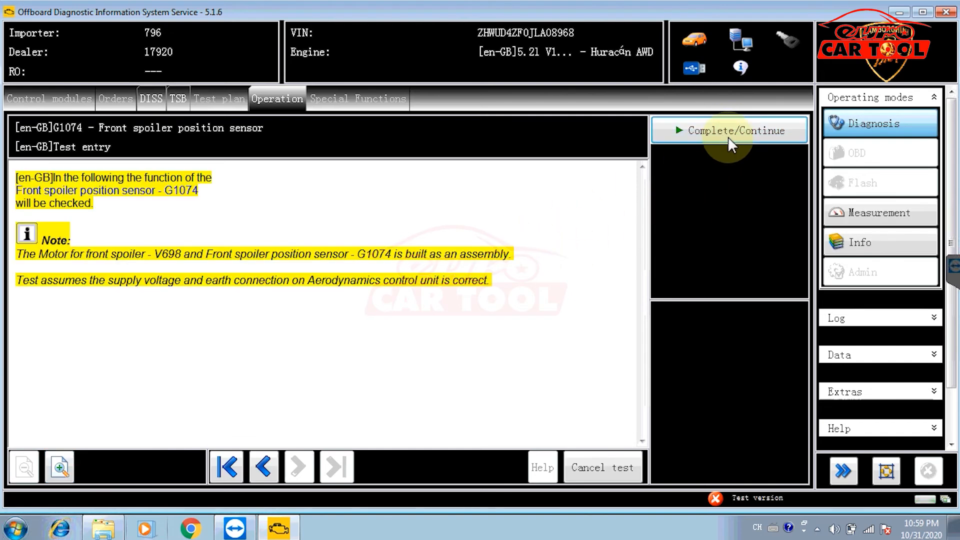
{"action": "left_click", "coordinate": [729, 136]}
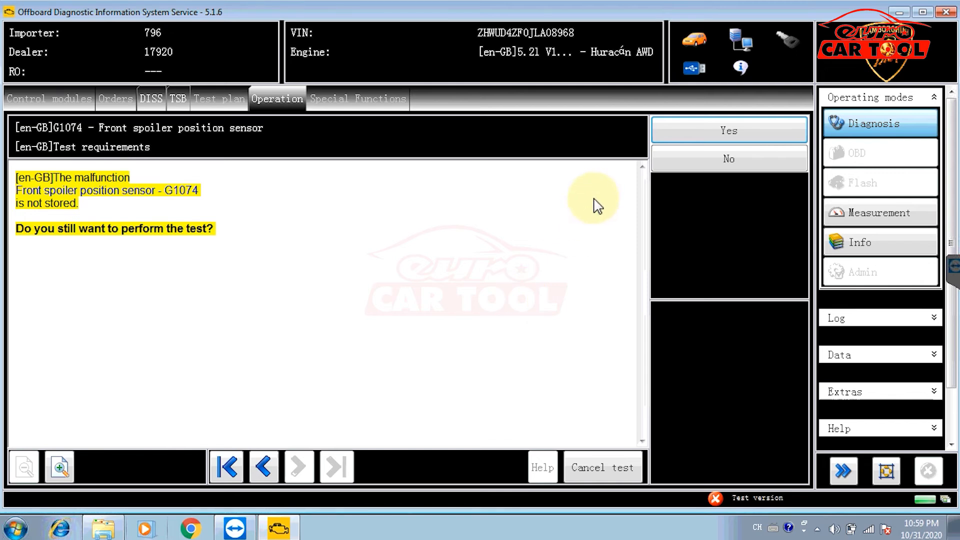
{"action": "left_click", "coordinate": [726, 131]}
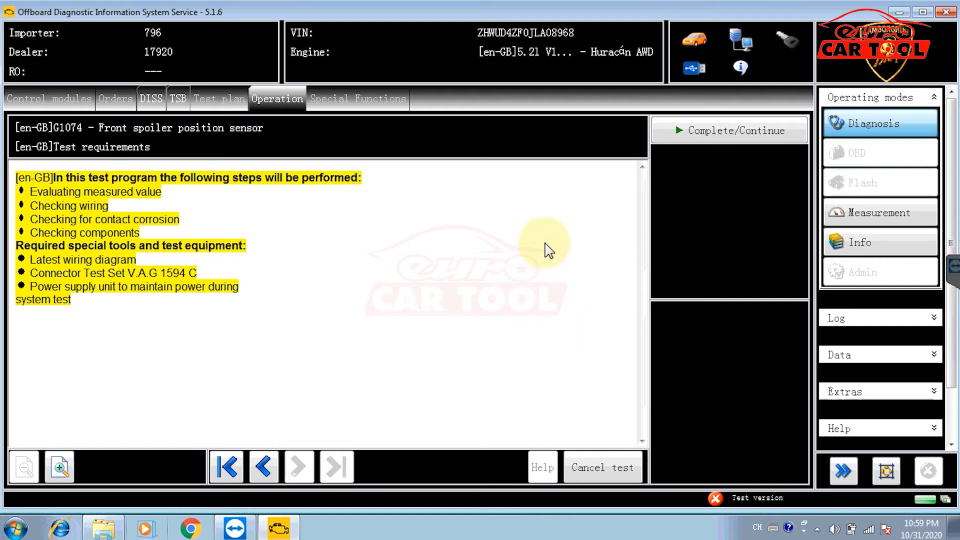
{"action": "left_click", "coordinate": [723, 131]}
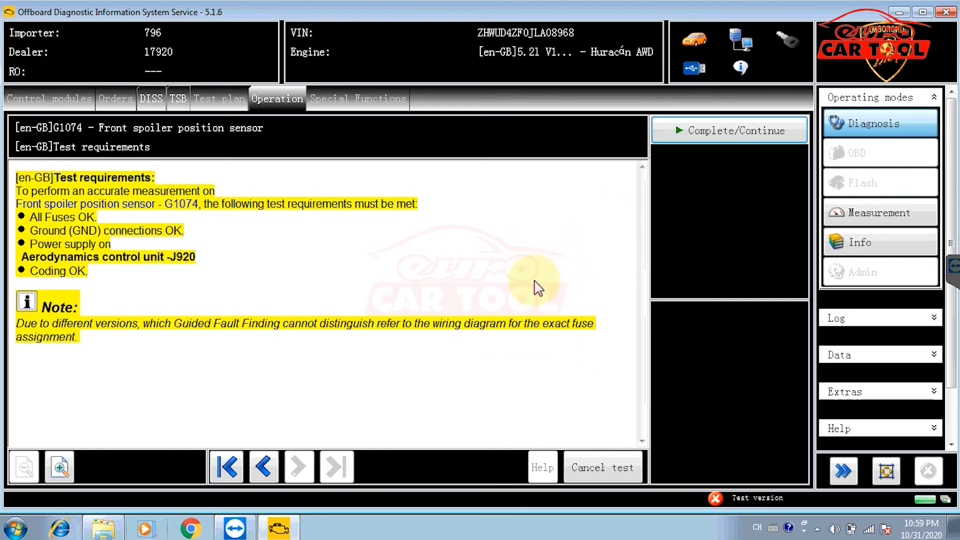
{"action": "left_click", "coordinate": [741, 134]}
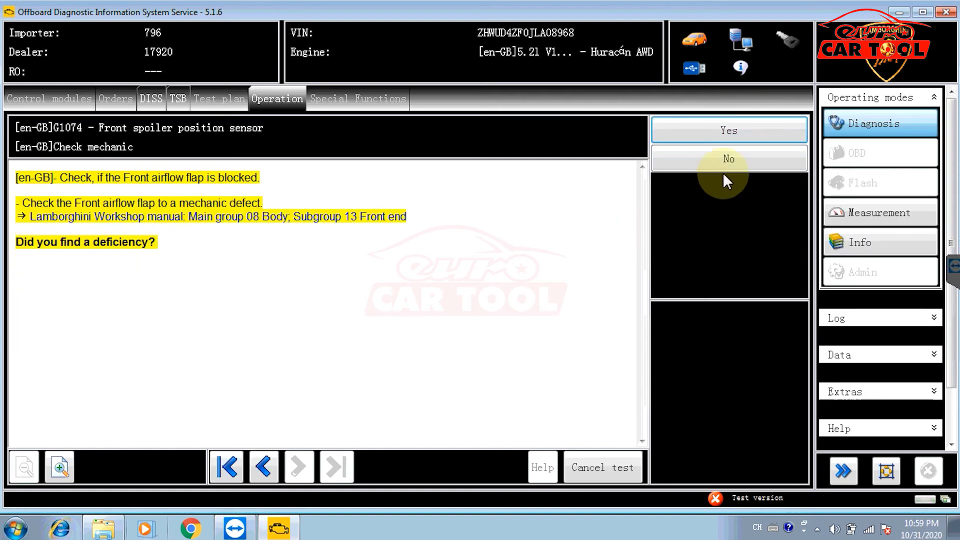
Answer No to the airflow flap deficiency question, choose Lefthand-drive and confirm that the ignition is off.
{"action": "left_click", "coordinate": [755, 158]}
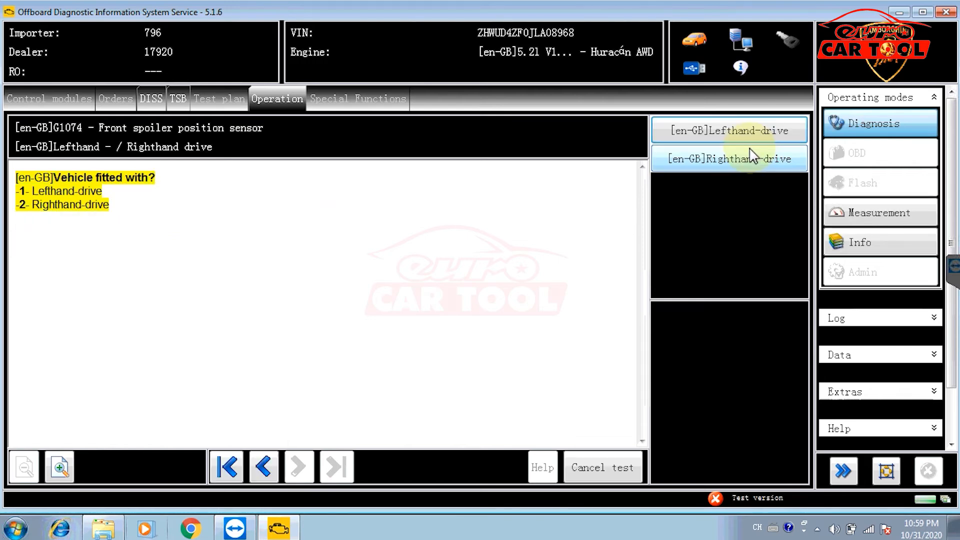
{"action": "left_click", "coordinate": [751, 133]}
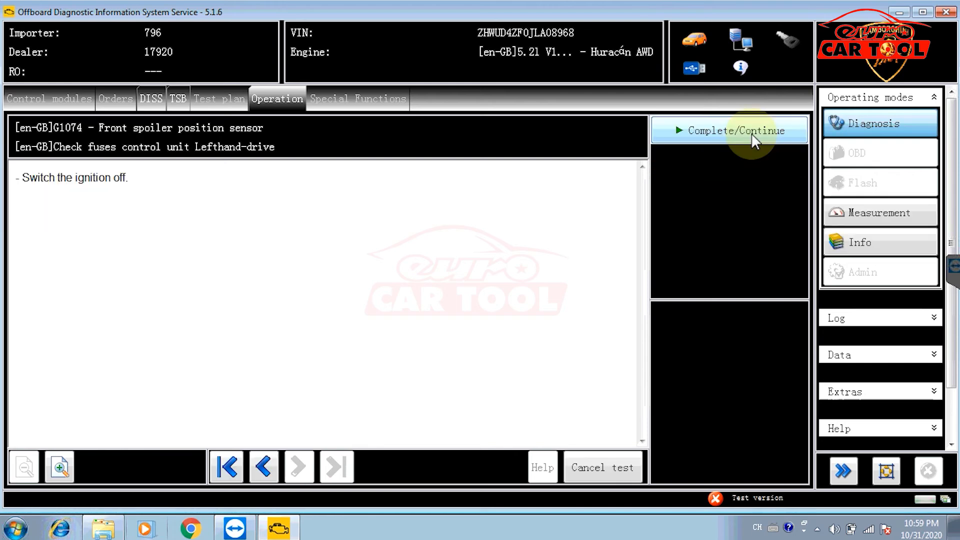
{"action": "left_click", "coordinate": [751, 133]}
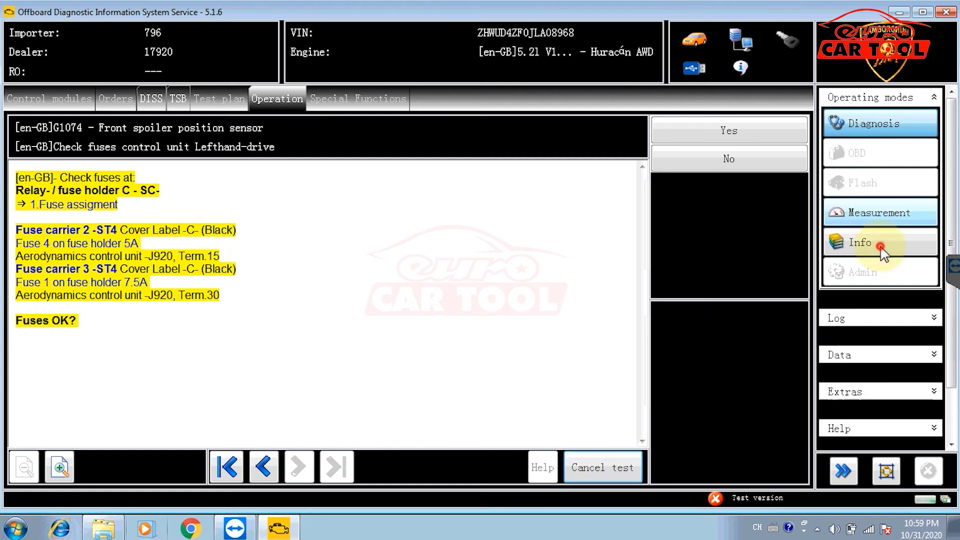
Check the Info mode's document during the test and switch to the Measurement mode's multimeter.
{"action": "left_click", "coordinate": [884, 254]}
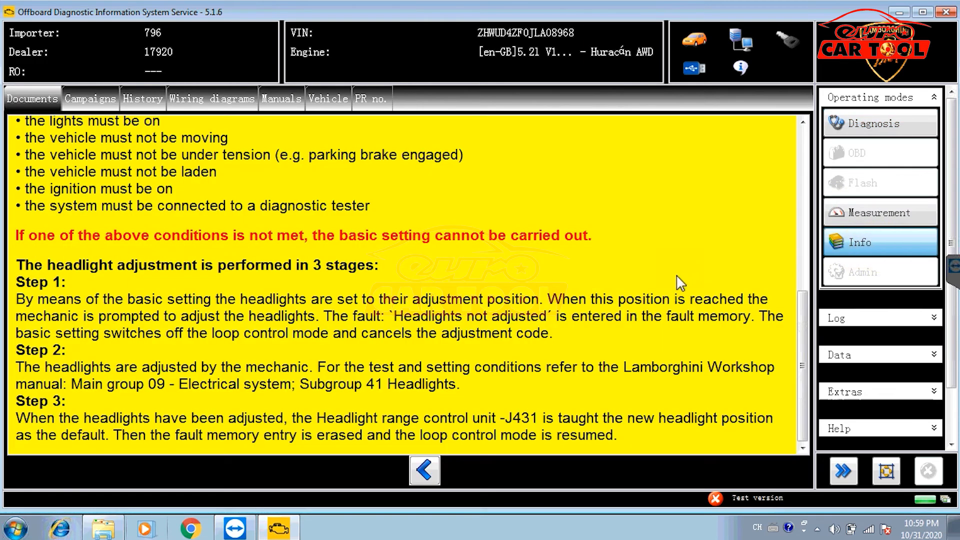
{"action": "left_click", "coordinate": [880, 225]}
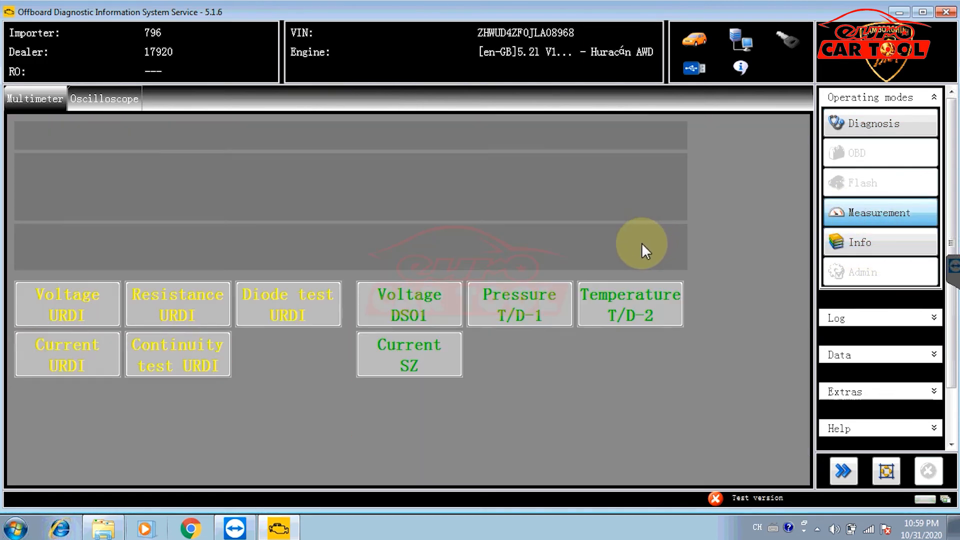
Return to the Diagnosis mode and cancel the G1074 - Front spoiler position sensor test.
{"action": "left_click", "coordinate": [883, 131]}
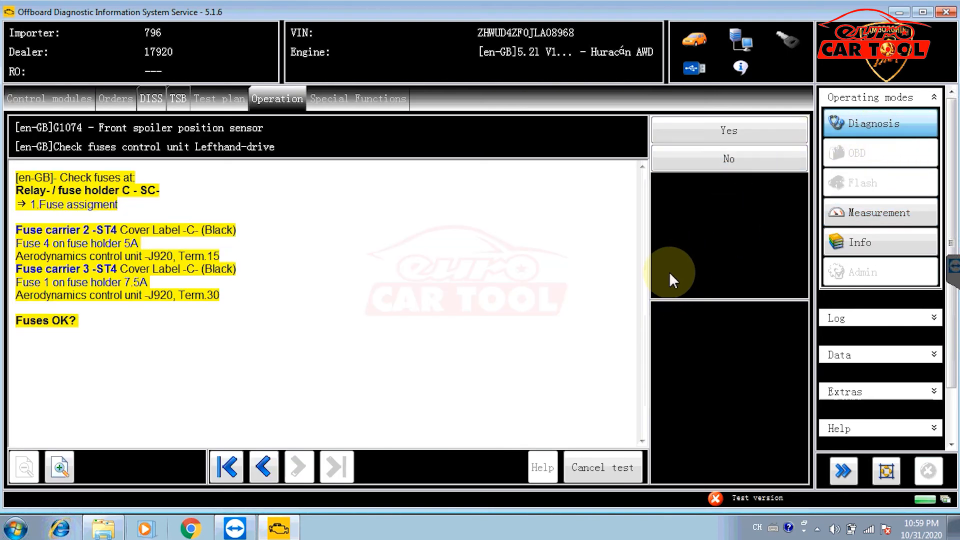
{"action": "left_click", "coordinate": [582, 470]}
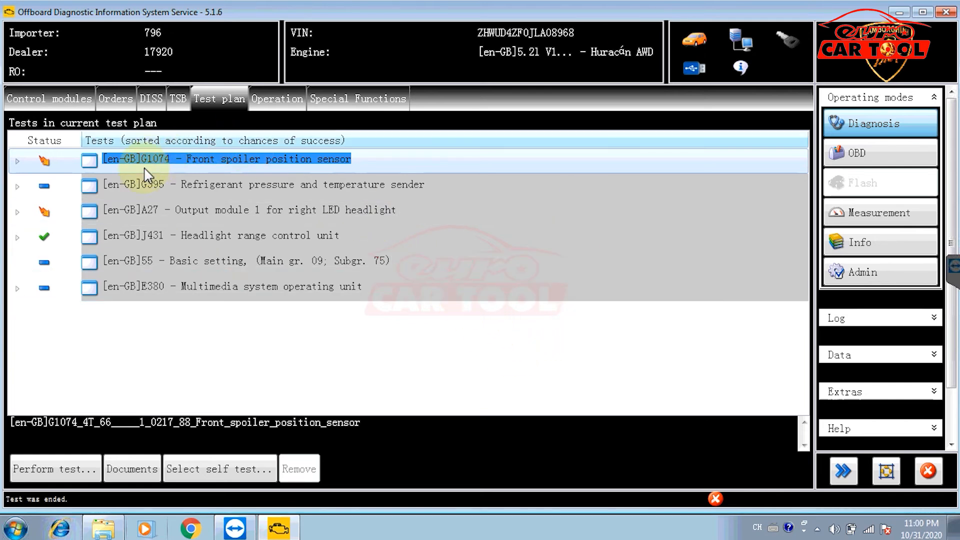
Perform the Vehicle OBD function Total DTC memory from the control module list and look through the DTC entries of all modules.
{"action": "left_click", "coordinate": [67, 94]}
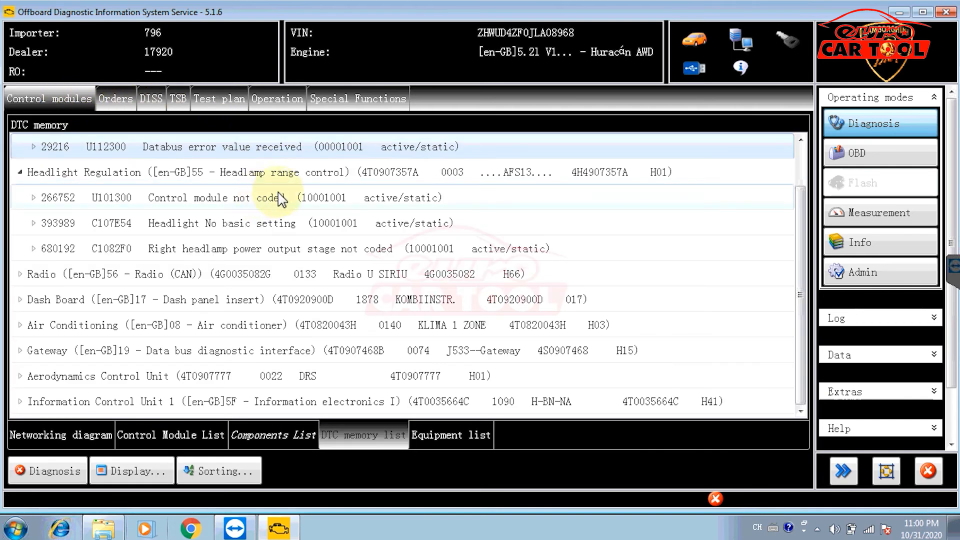
{"action": "left_click", "coordinate": [163, 436]}
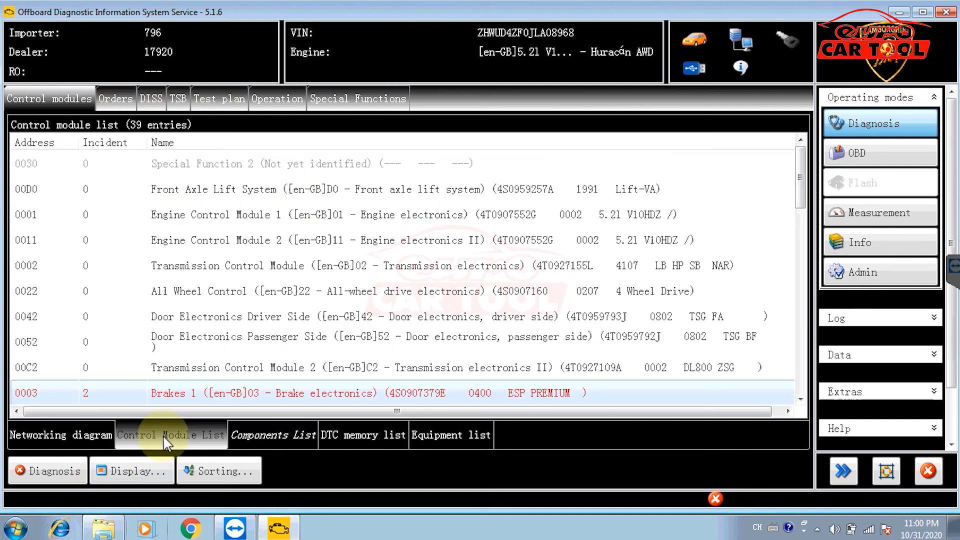
{"action": "left_click", "coordinate": [186, 374]}
{"action": "right_click", "coordinate": [185, 376]}
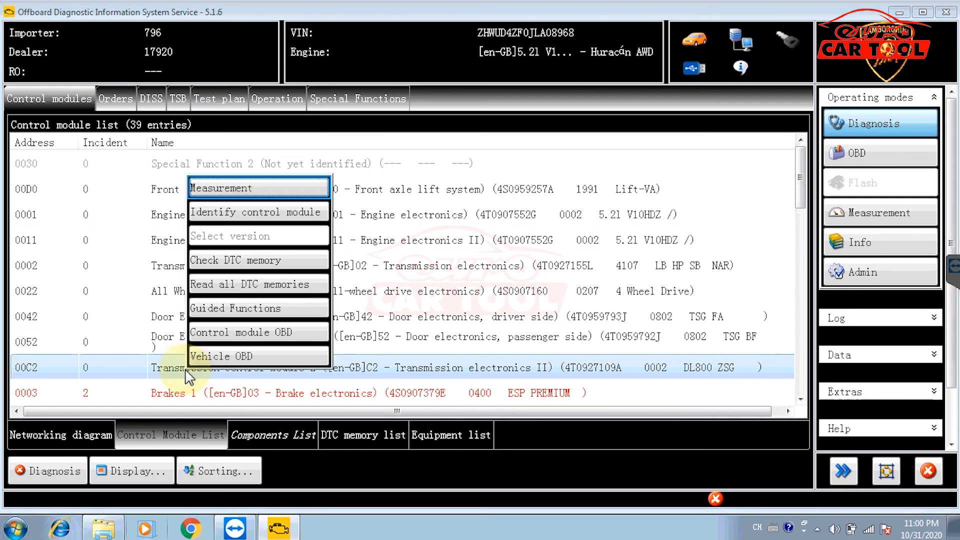
{"action": "left_click", "coordinate": [211, 362]}
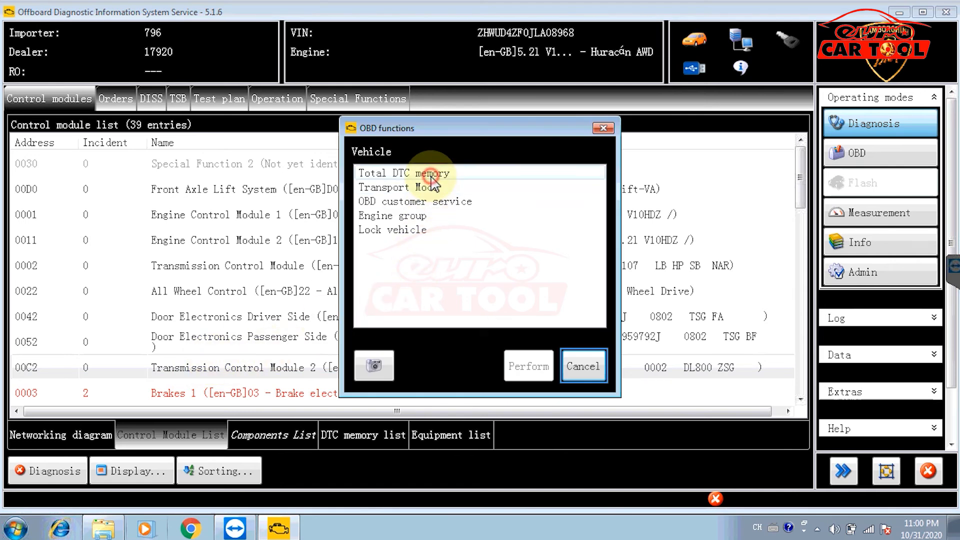
{"action": "left_click", "coordinate": [429, 174]}
{"action": "left_click", "coordinate": [529, 370]}
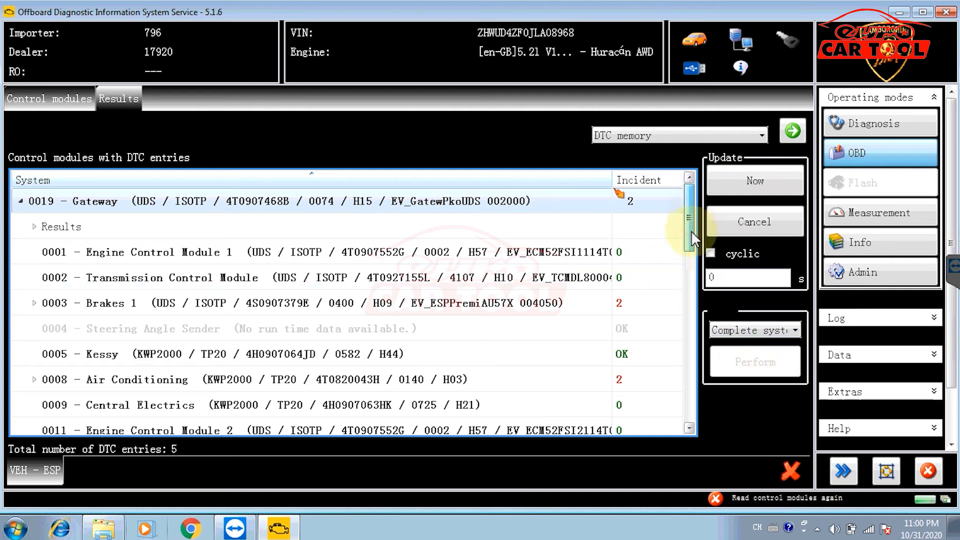
{"action": "left_click_drag", "start_coordinate": [691, 230], "coordinate": [695, 428]}
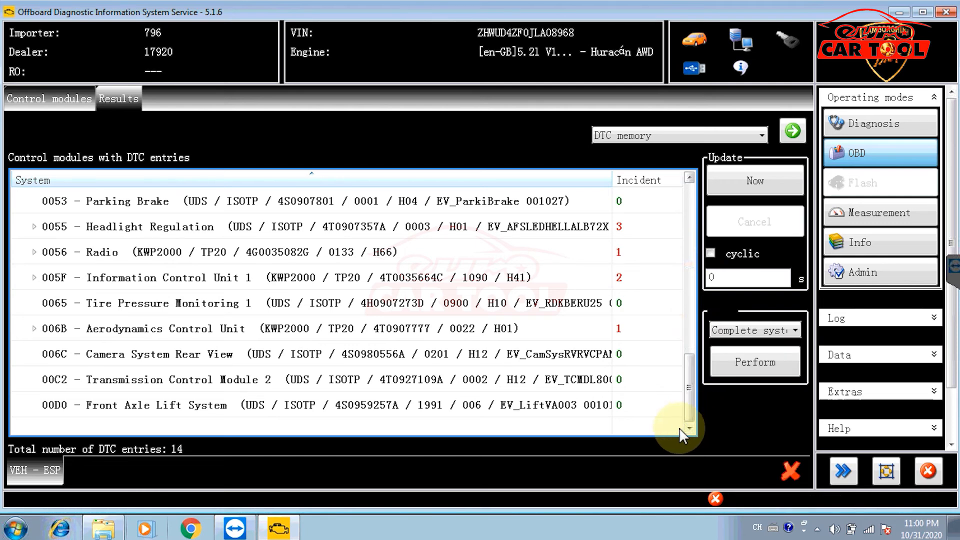
{"action": "left_click", "coordinate": [690, 379]}
{"action": "left_click_drag", "start_coordinate": [690, 383], "coordinate": [699, 191]}
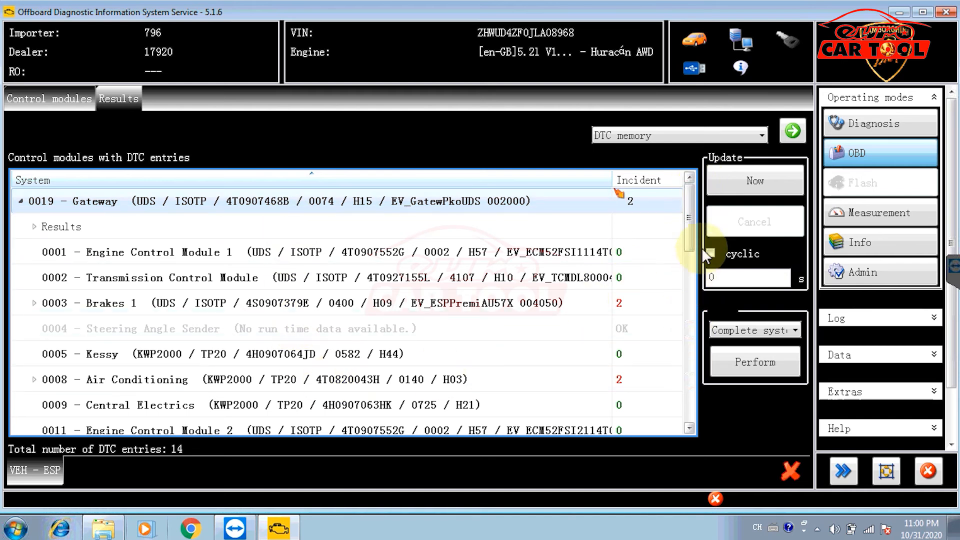
Clear all DTC entries for the complete system, confirm the clearing and update the DTC memory results.
{"action": "left_click", "coordinate": [726, 363]}
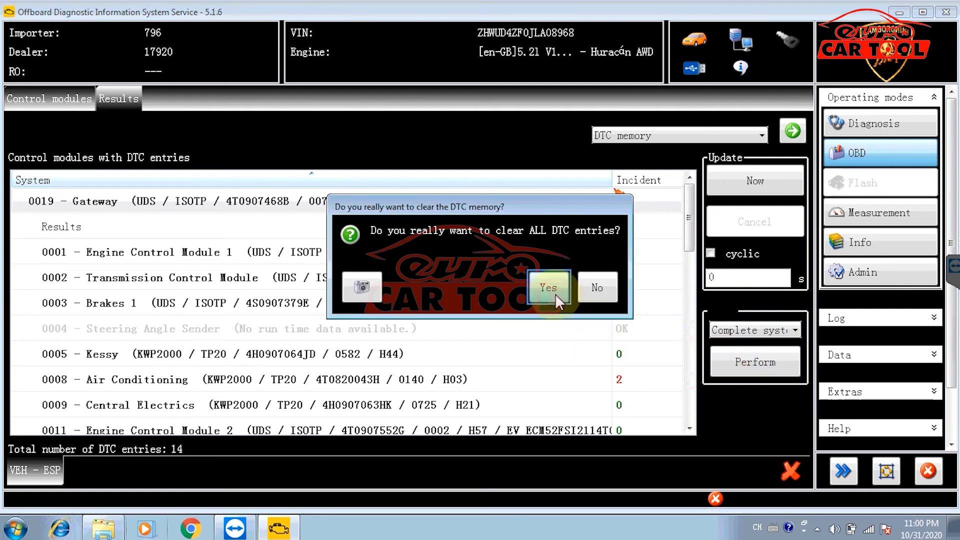
{"action": "left_click", "coordinate": [552, 290]}
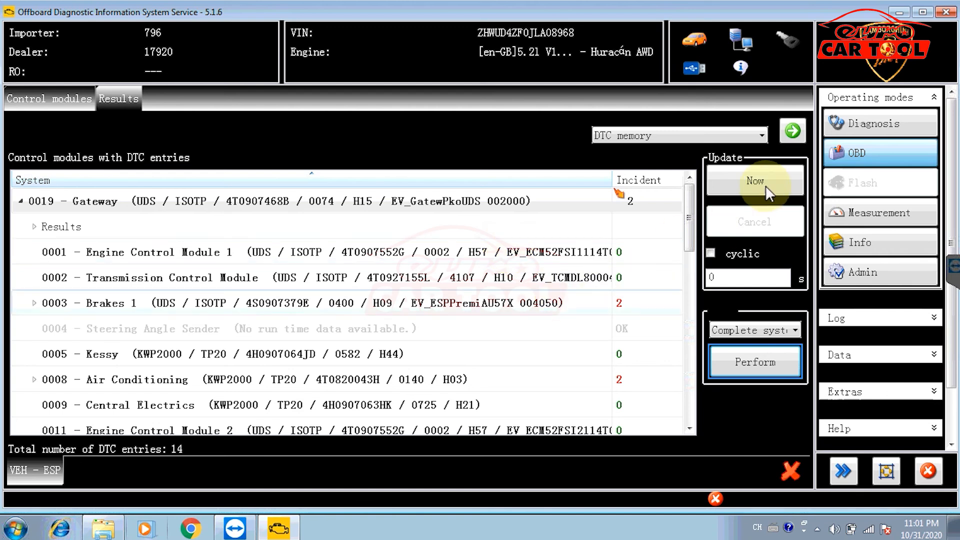
{"action": "left_click", "coordinate": [785, 181]}
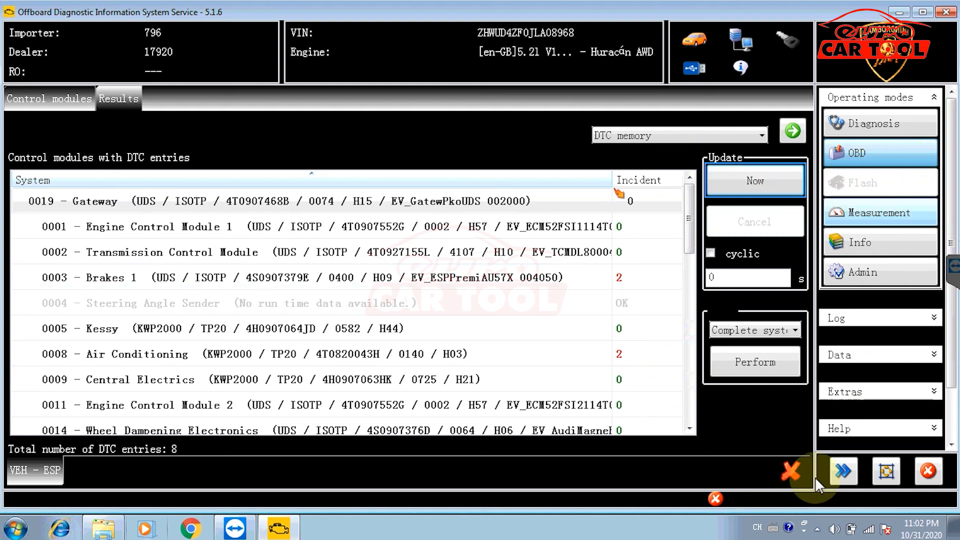
Close the vehicle's DTC memory results and return to the Diagnosis mode.
{"action": "left_click", "coordinate": [793, 465]}
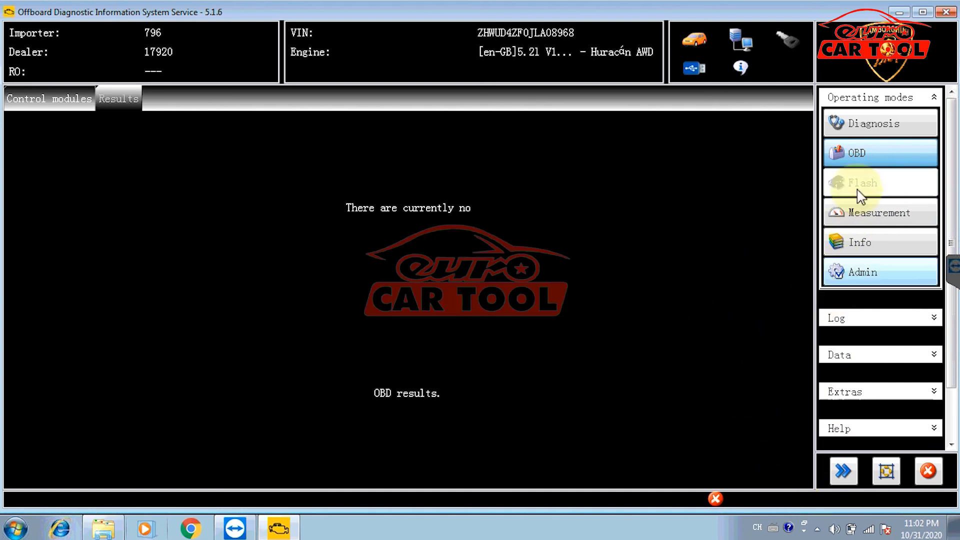
{"action": "left_click", "coordinate": [870, 131]}
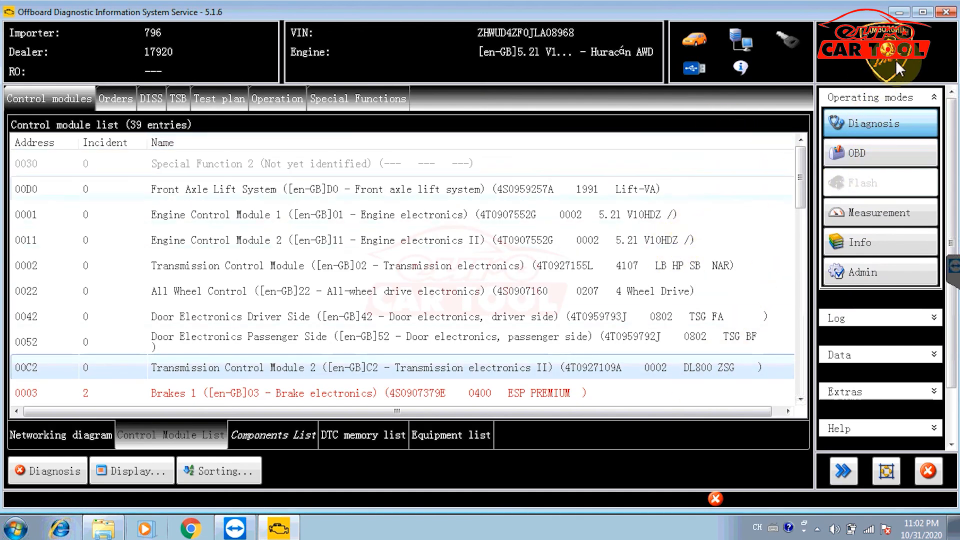
{"action": "left_click", "coordinate": [871, 360]}
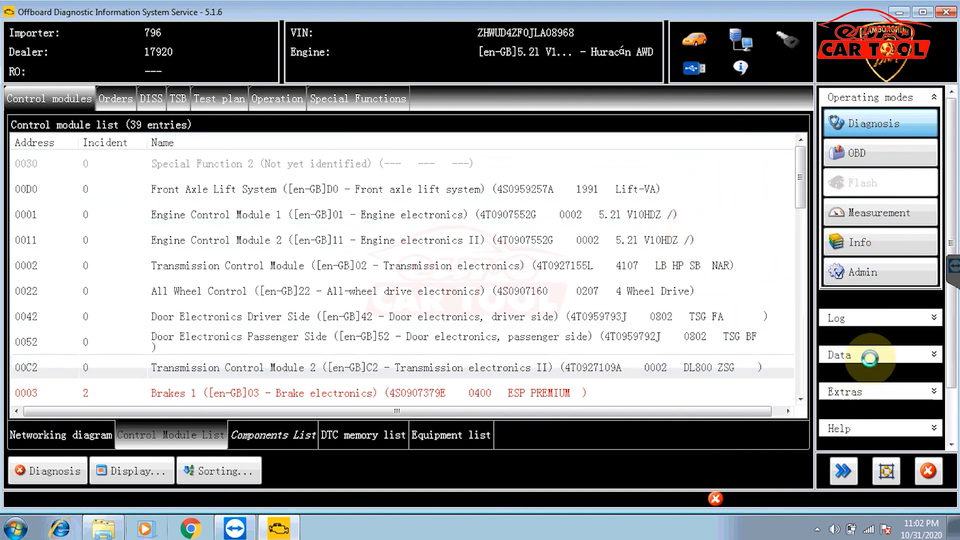
{"action": "left_click", "coordinate": [861, 435]}
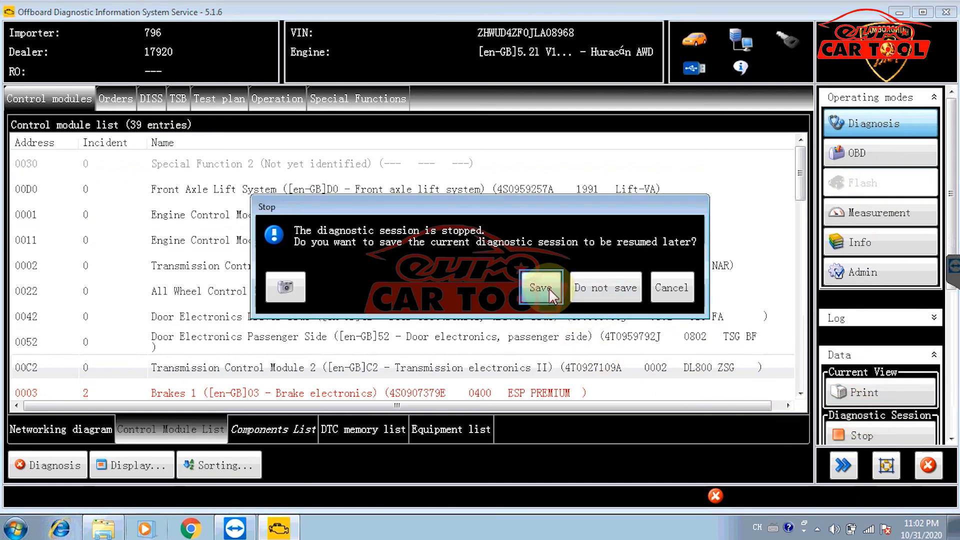
{"action": "left_click", "coordinate": [669, 289]}
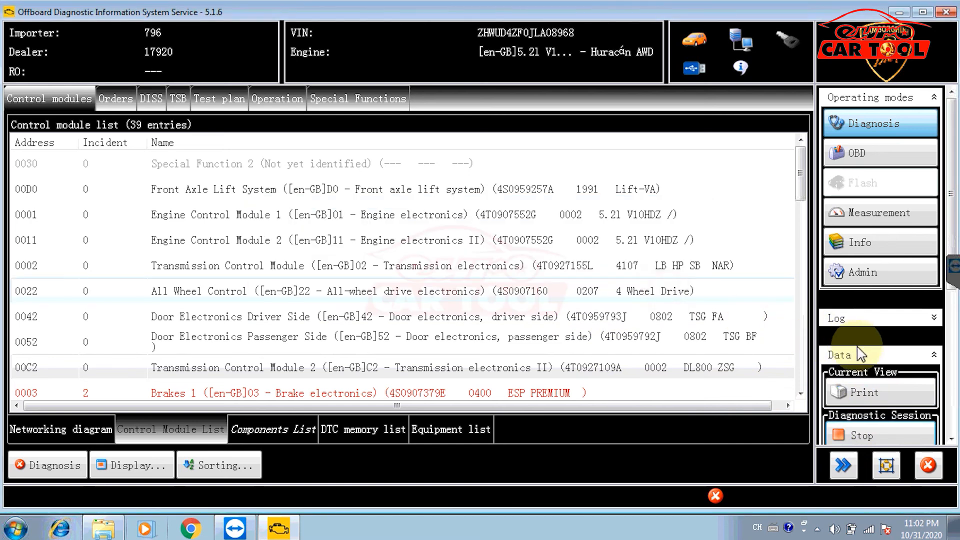
Print the Guided Fault Finding long log with the Microsoft XPS Document Writer, covering all pages.
{"action": "left_click", "coordinate": [869, 318]}
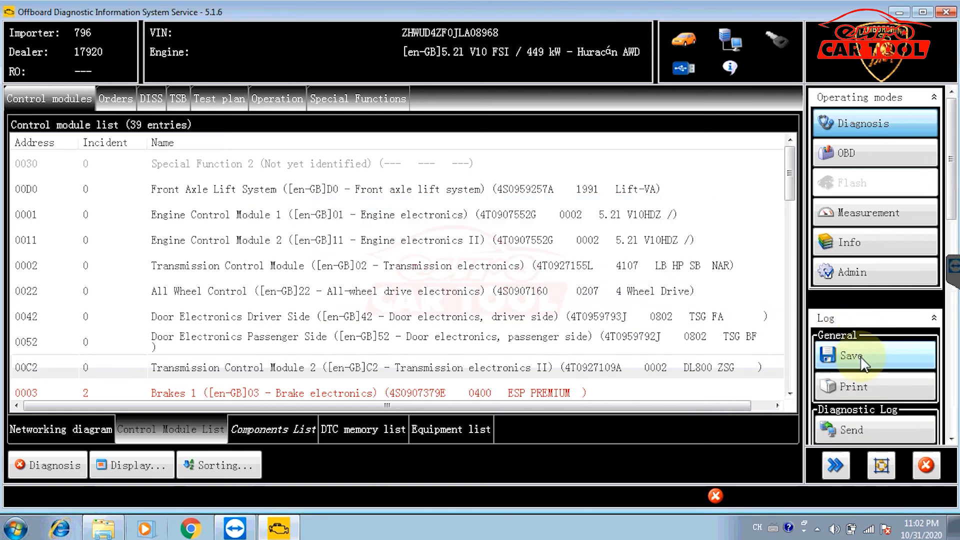
{"action": "left_click", "coordinate": [848, 386]}
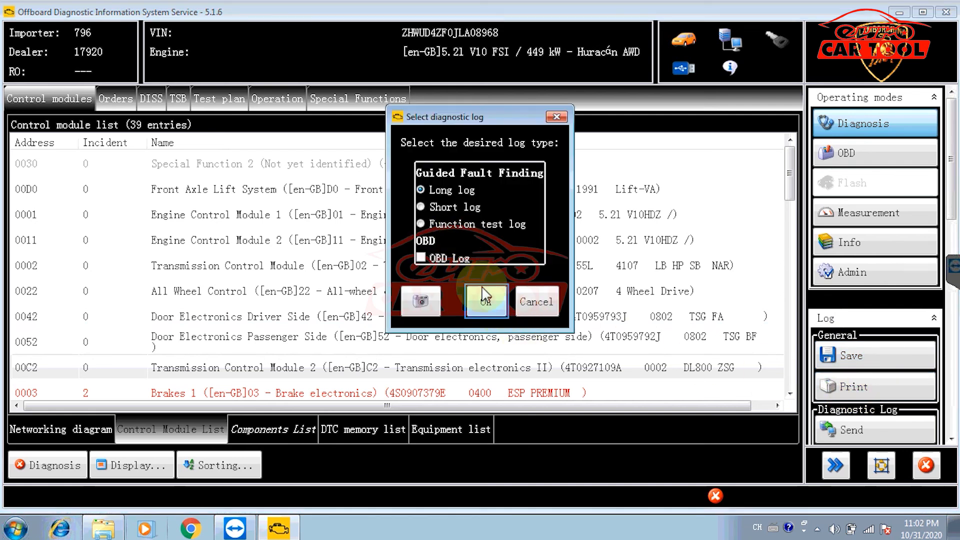
{"action": "left_click", "coordinate": [497, 316]}
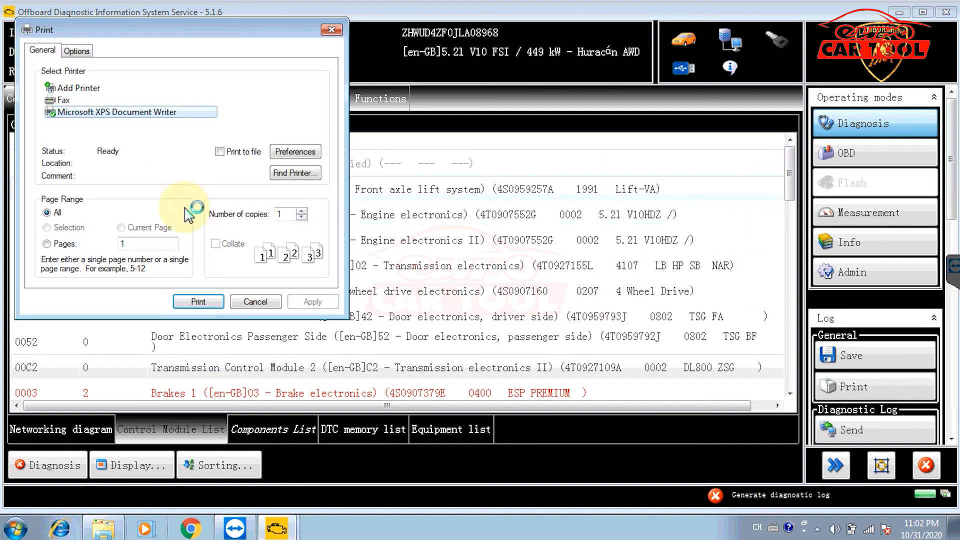
{"action": "left_click", "coordinate": [214, 303]}
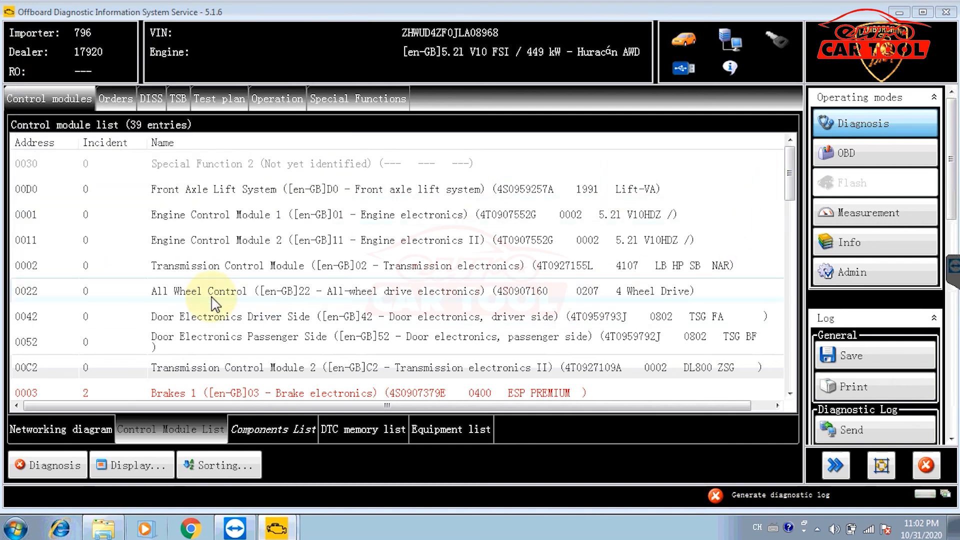
Save the printed diagnostic log as an XPS document named HAN in the Documents library.
{"action": "left_click", "coordinate": [858, 354]}
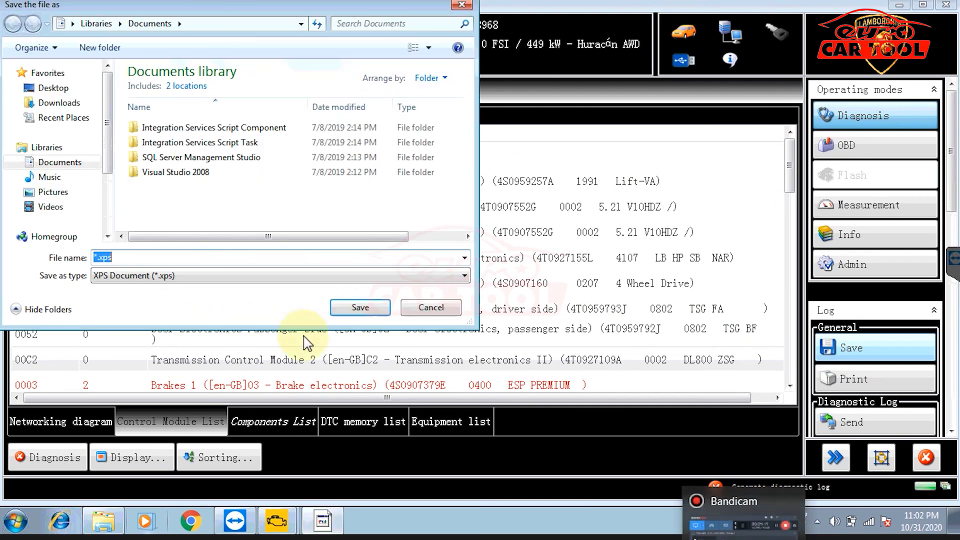
{"action": "left_click", "coordinate": [361, 308]}
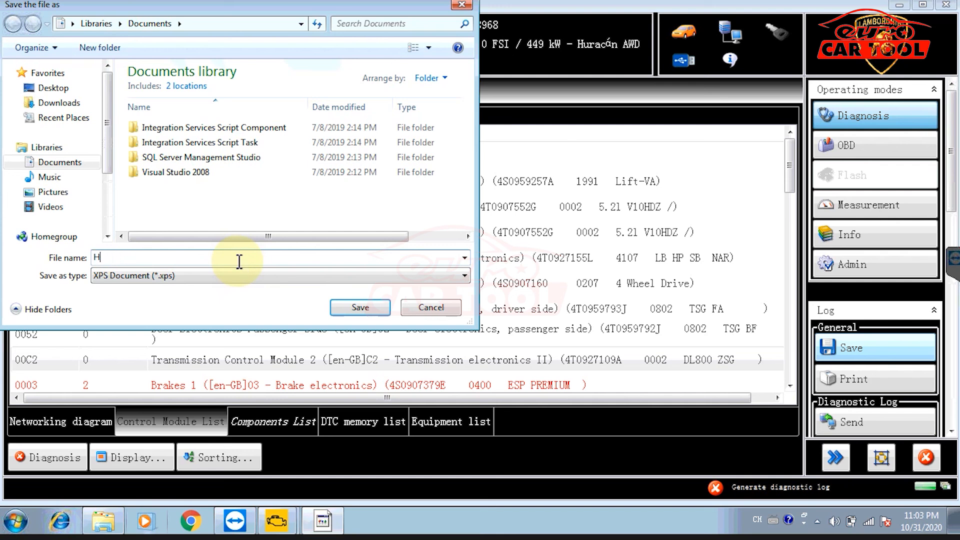
{"action": "type", "text": "AN"}
{"action": "left_click", "coordinate": [359, 307]}
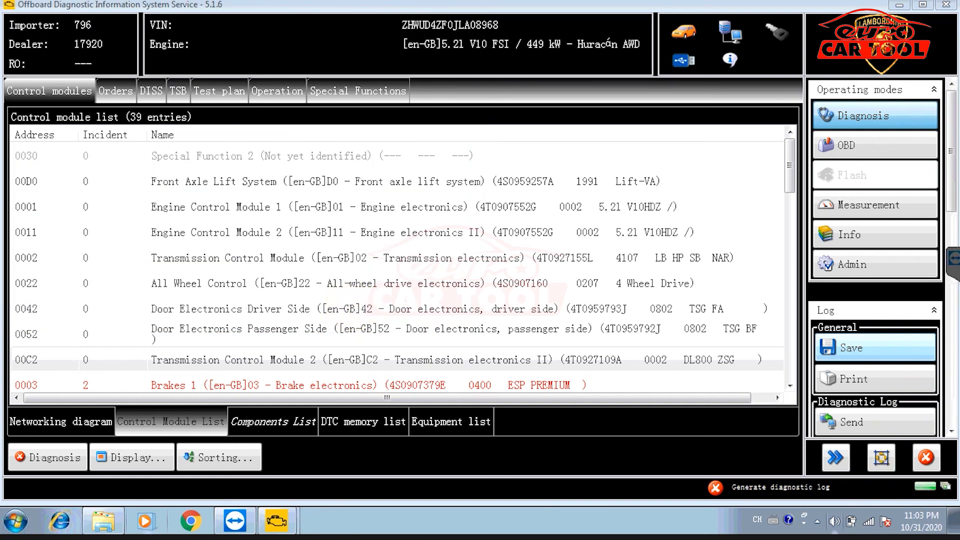
{"action": "left_click", "coordinate": [710, 530]}
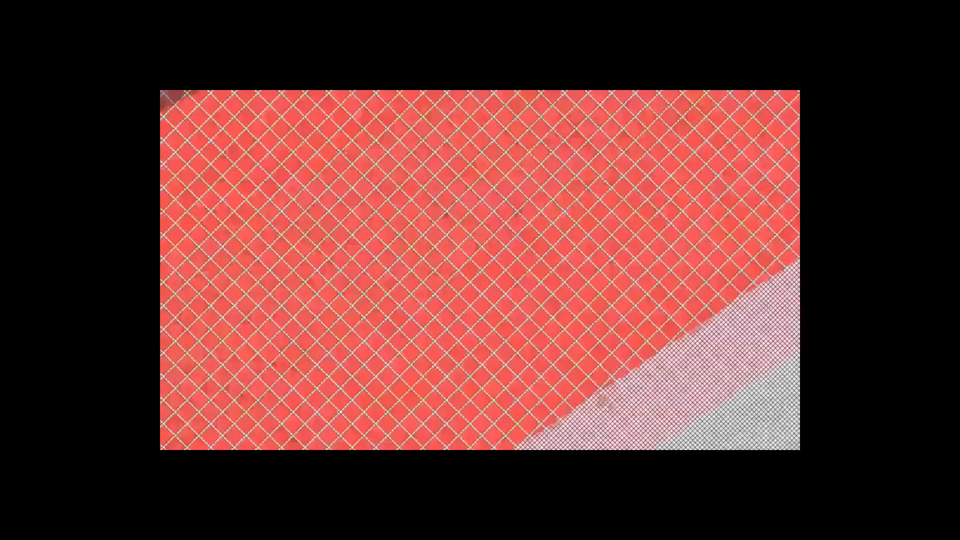